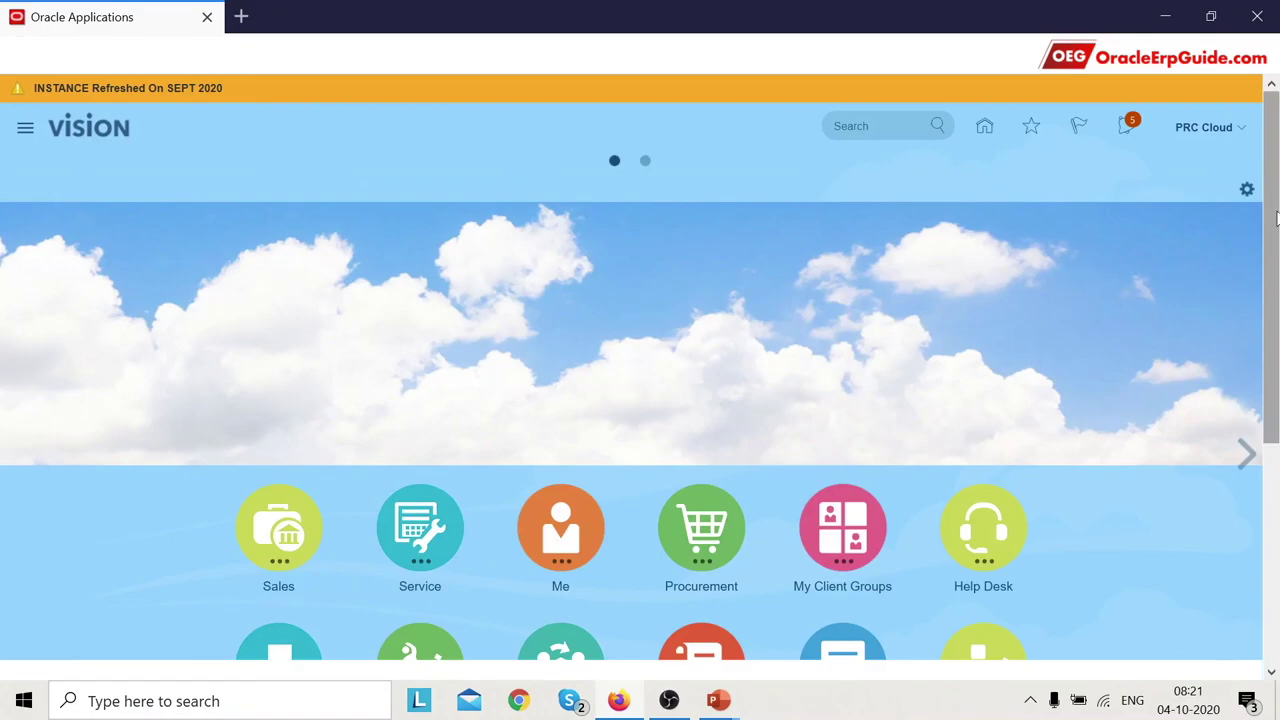
Open the Catalogs work area under Procurement
scroll(1278, 283, down, 3)
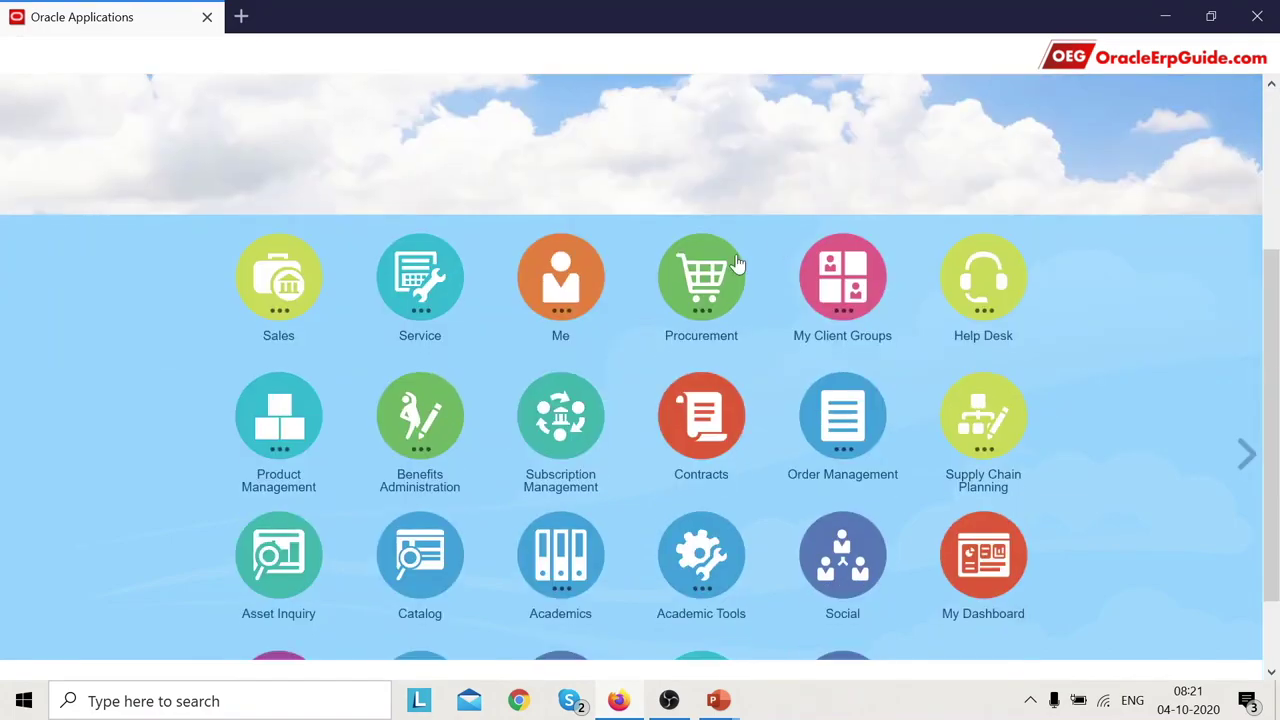
click(700, 280)
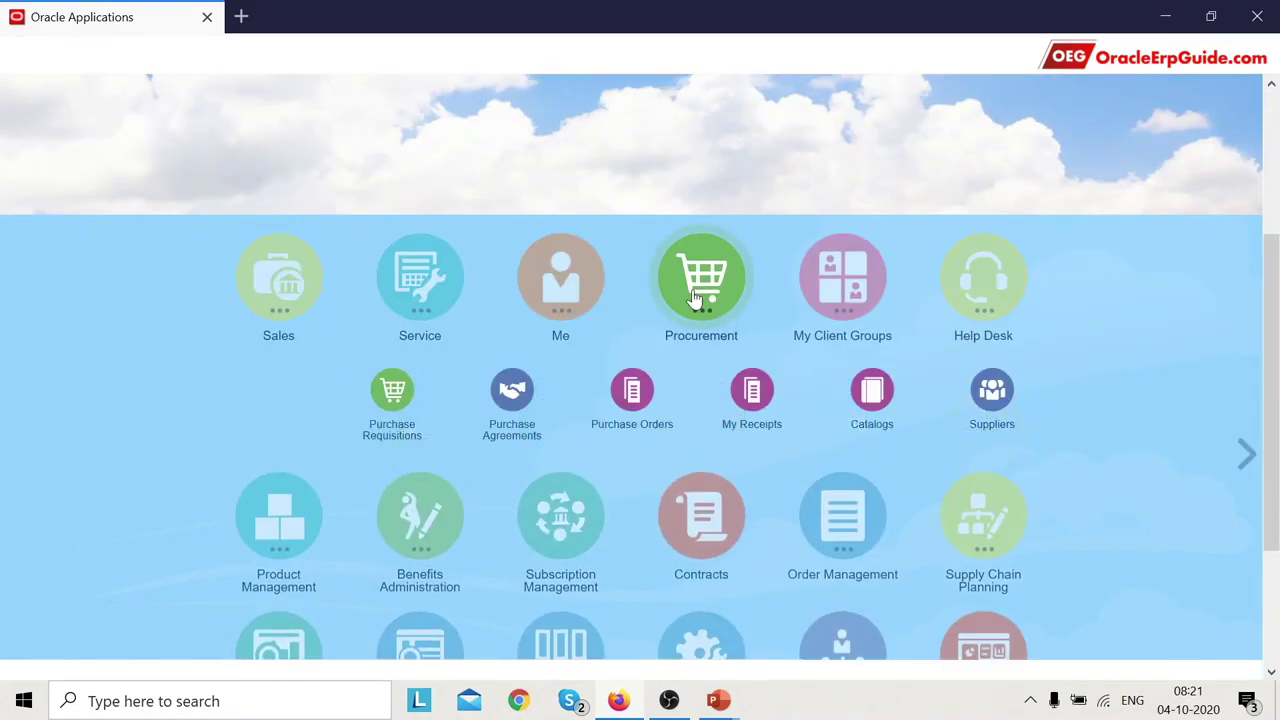
click(877, 400)
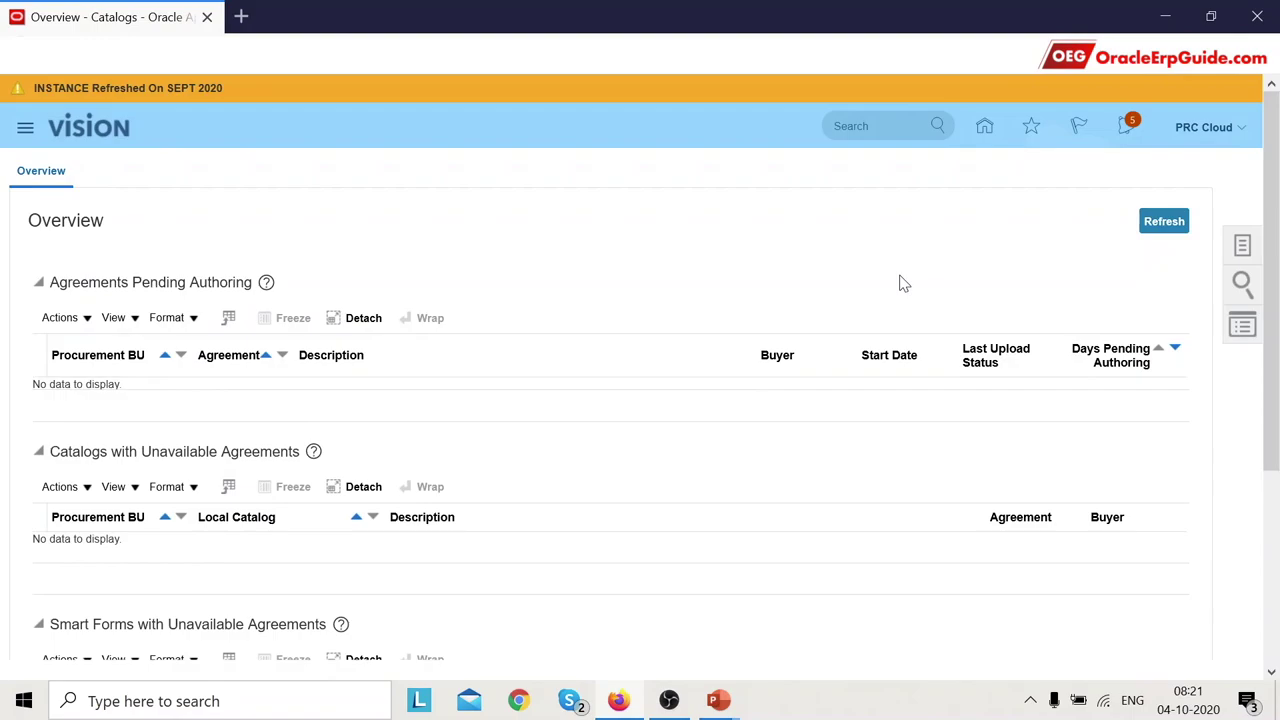
Open the Manage Supplier Content Map Sets task from the Catalogs overview
click(1255, 249)
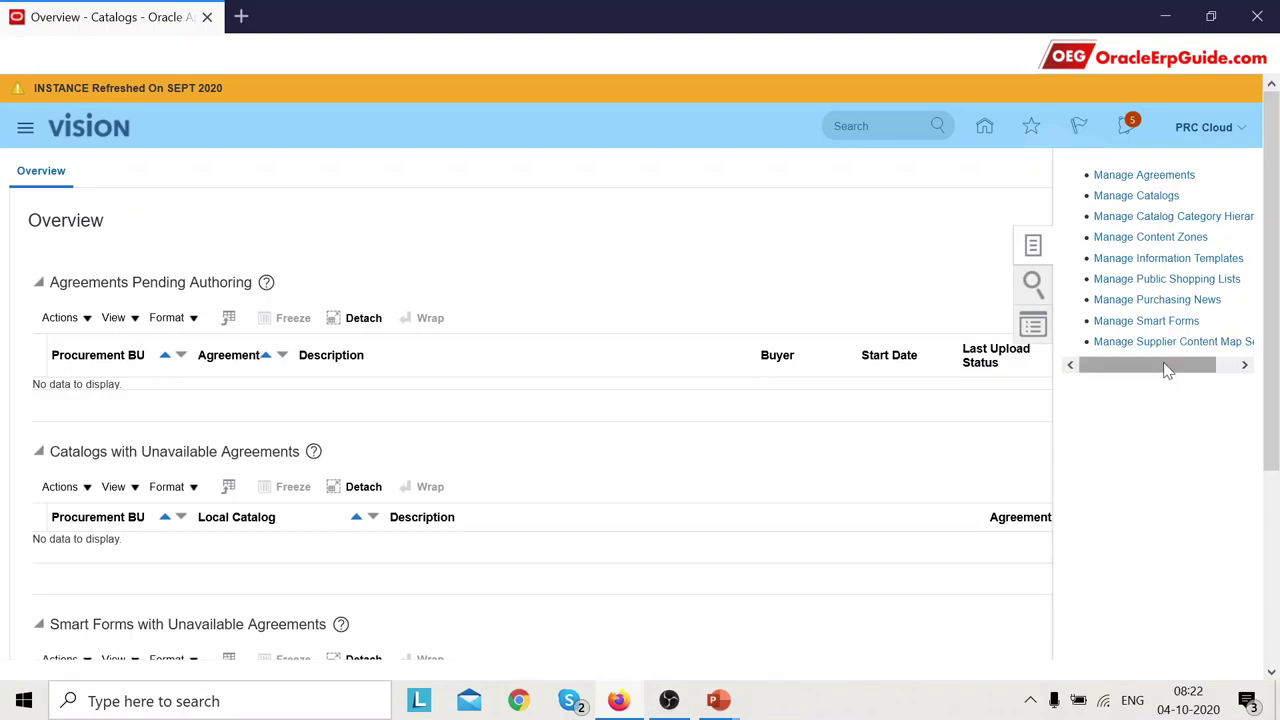
drag(1165, 370, 1207, 376)
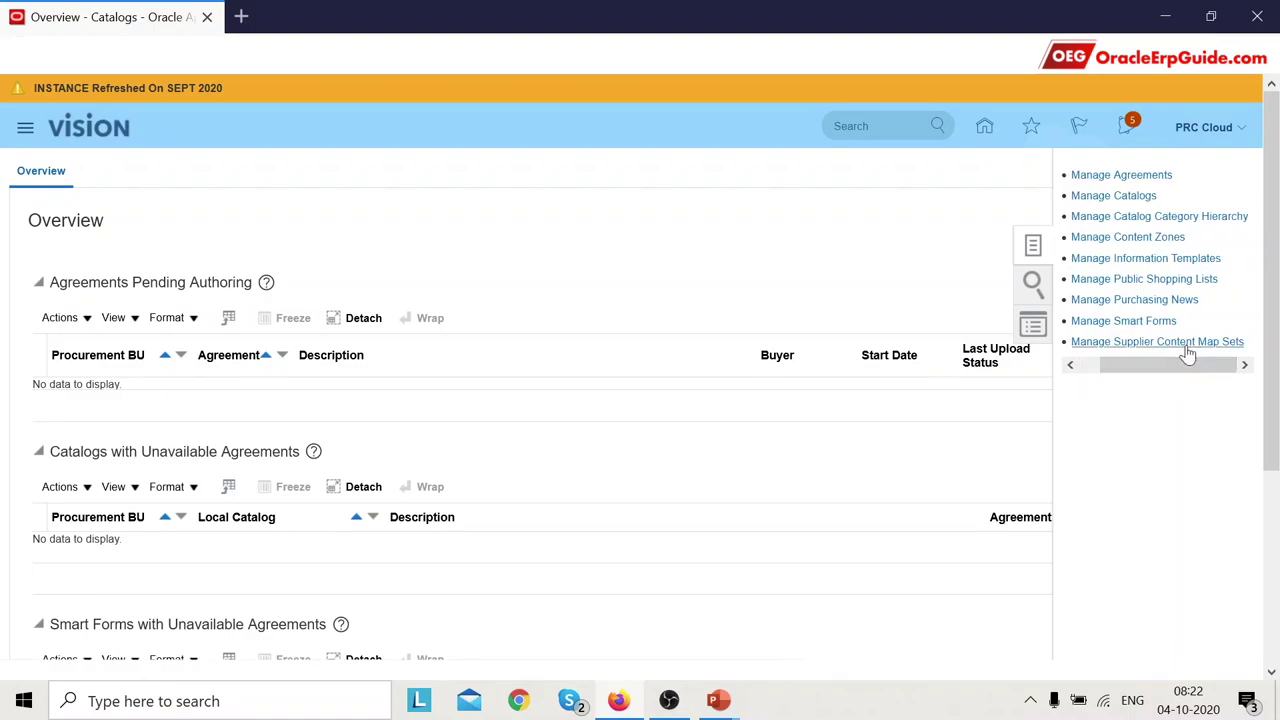
click(1180, 342)
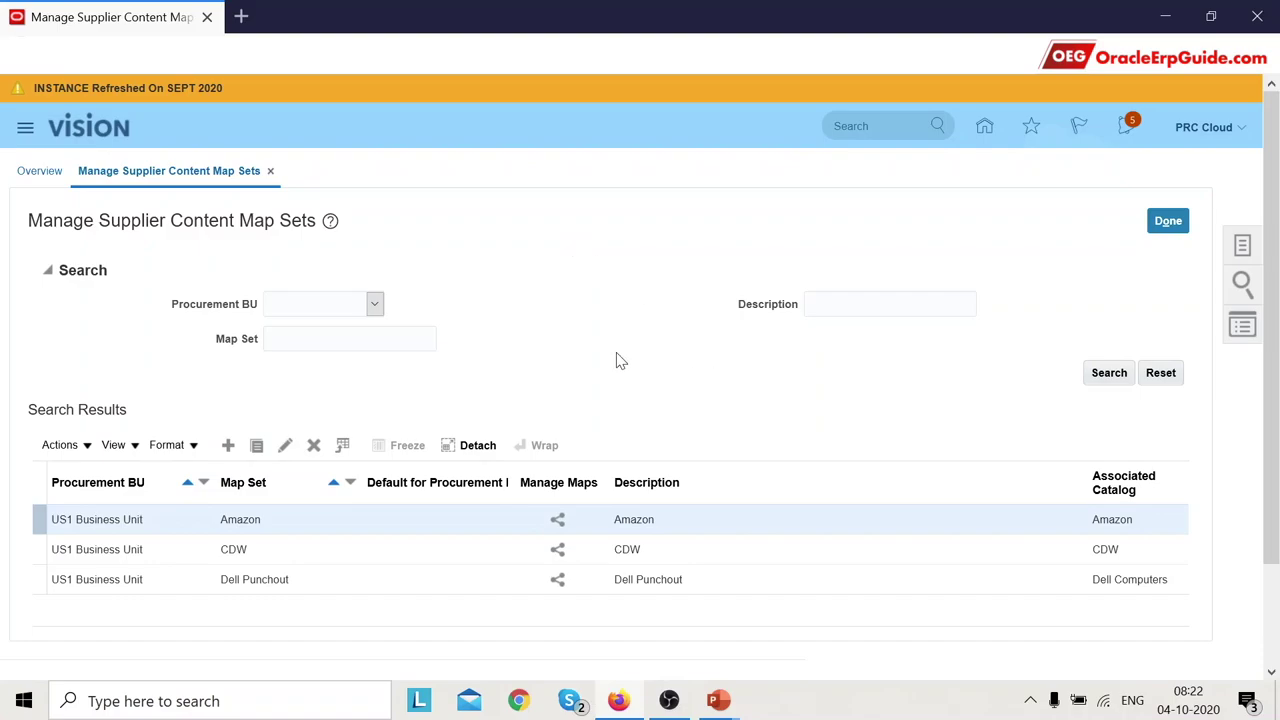
Examine the Create Map Set form, including its Procurement BU choices and description field, and cancel without saving
click(229, 449)
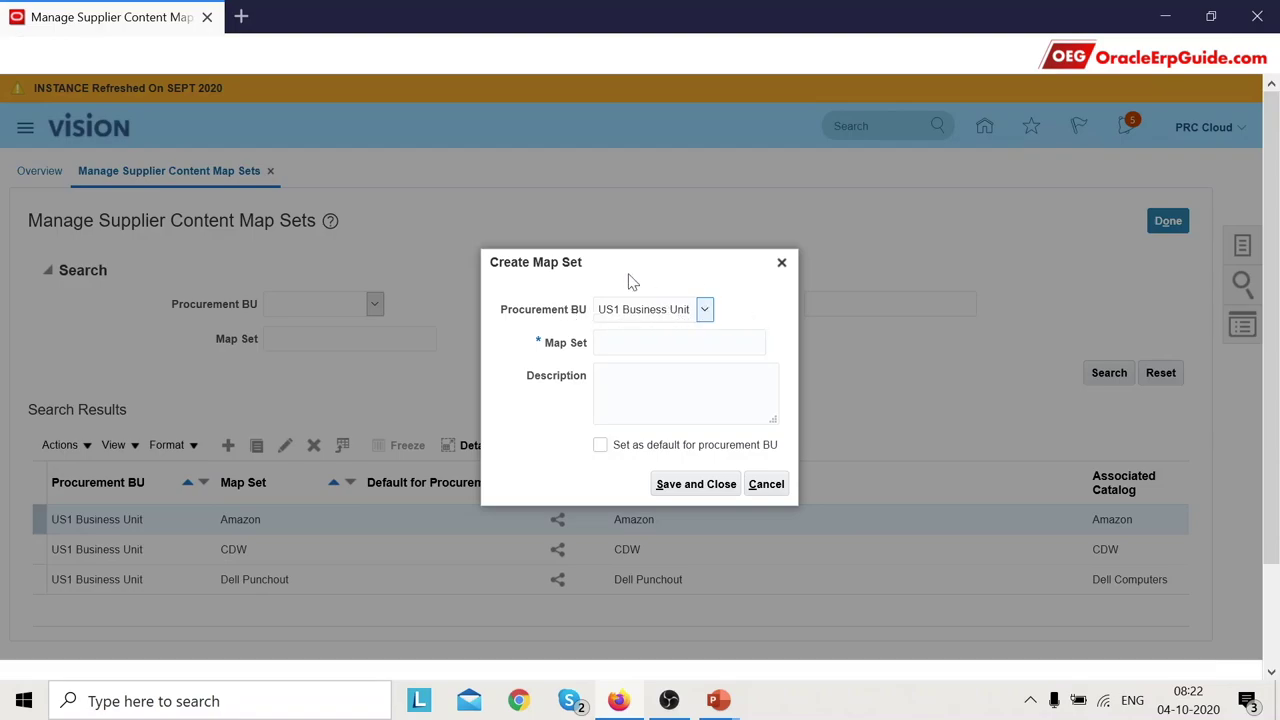
click(705, 310)
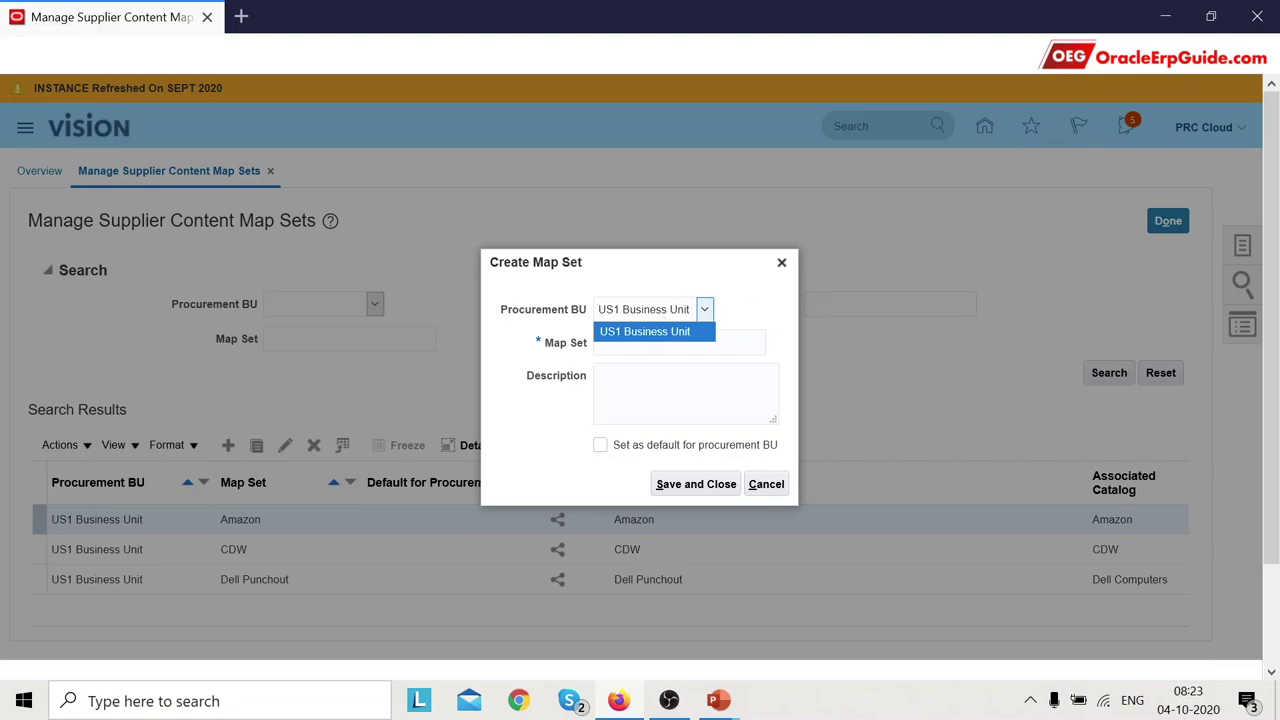
click(757, 311)
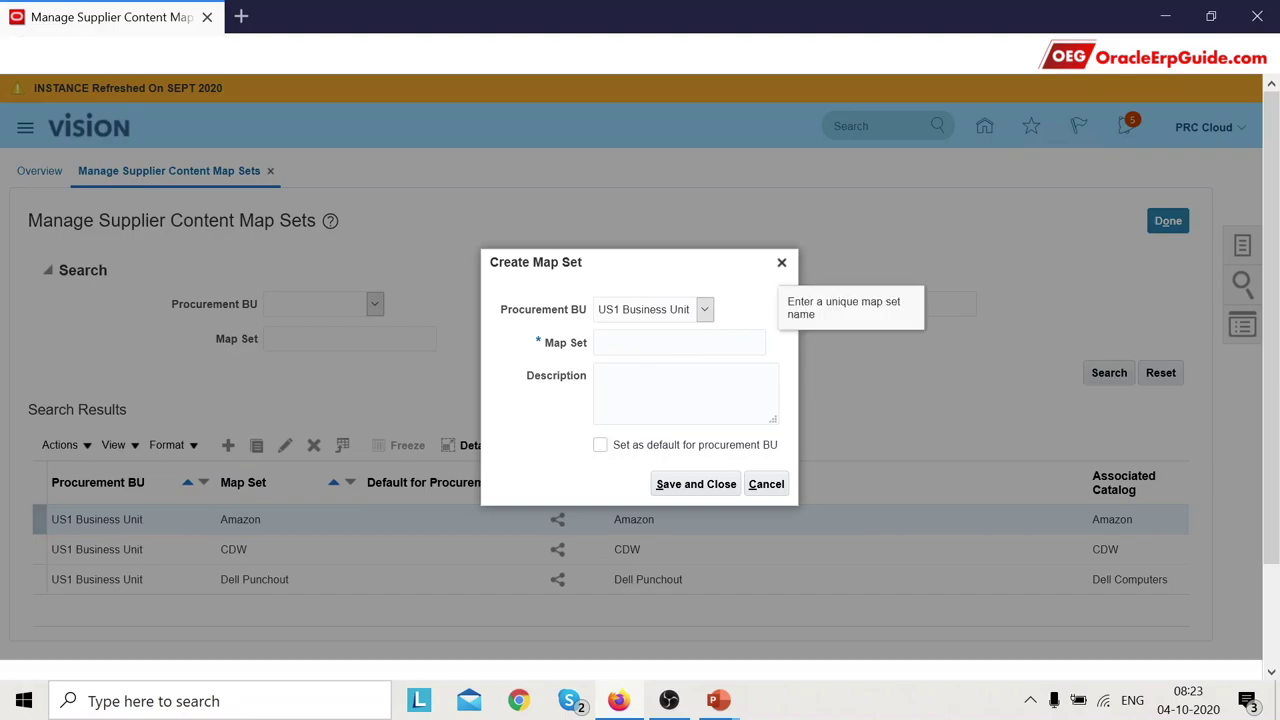
click(640, 390)
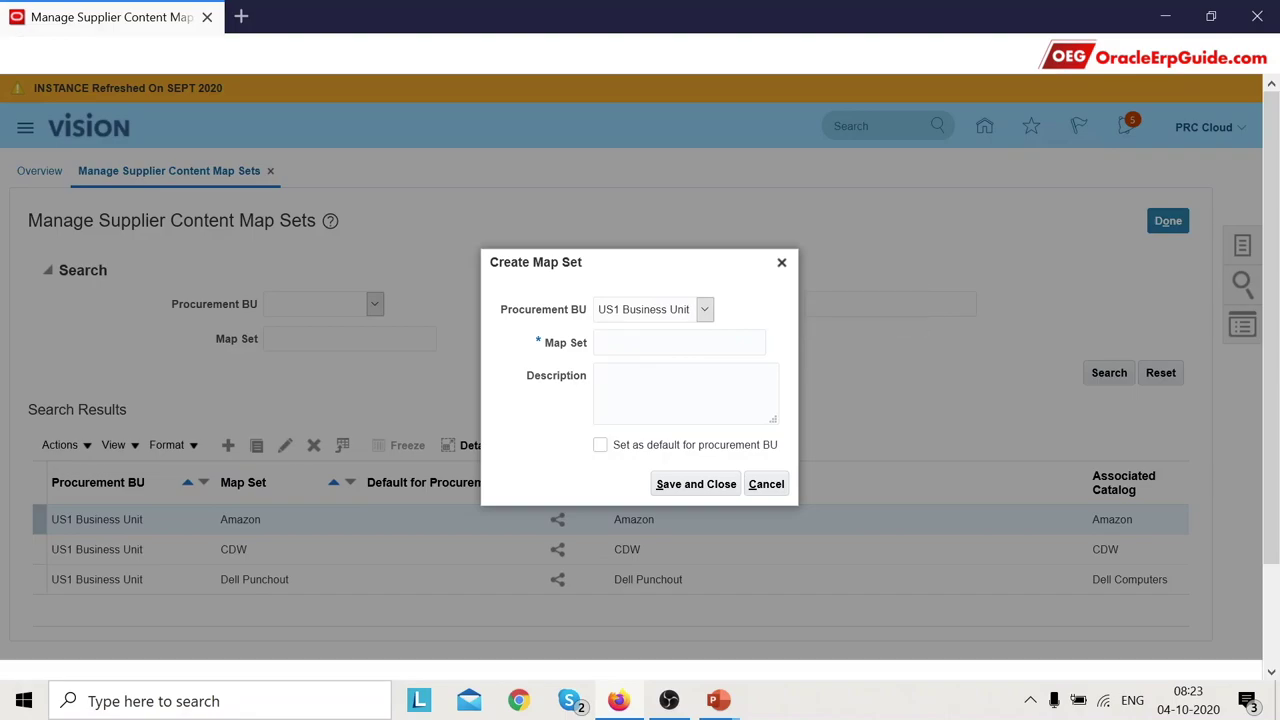
click(766, 484)
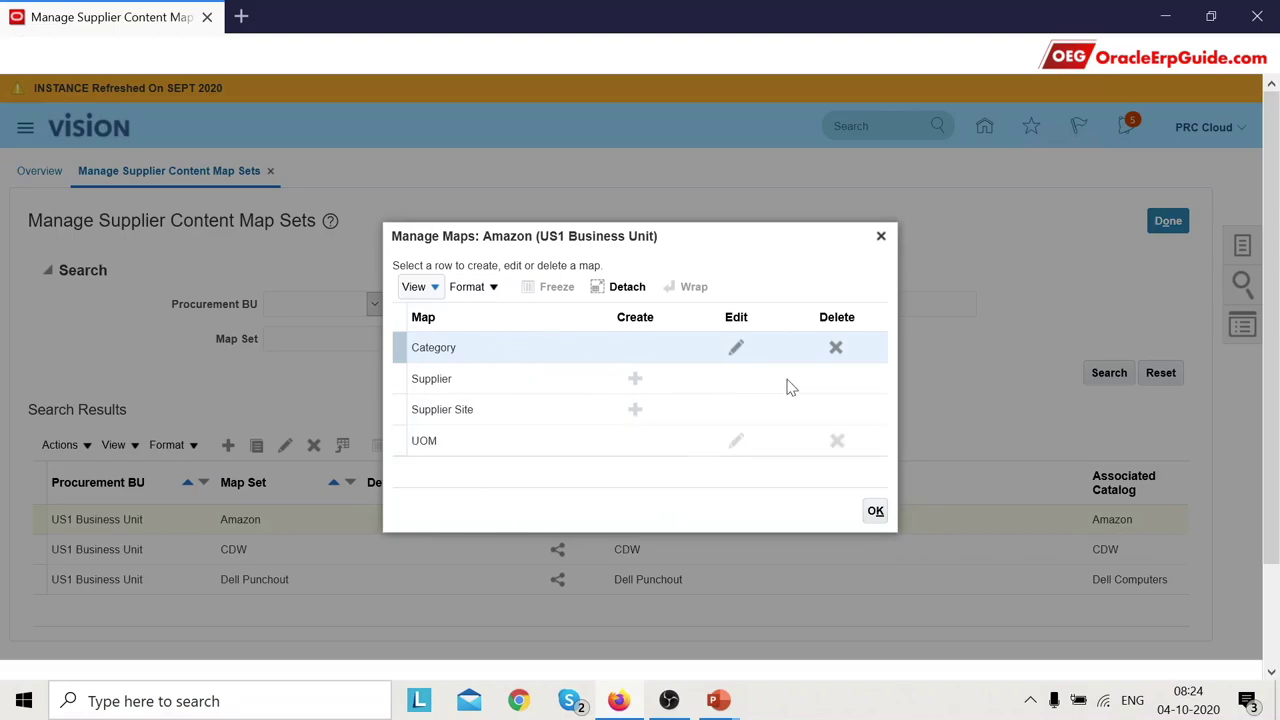
Close the Amazon map set's map list and finish managing map sets, returning to the Catalogs overview
click(881, 237)
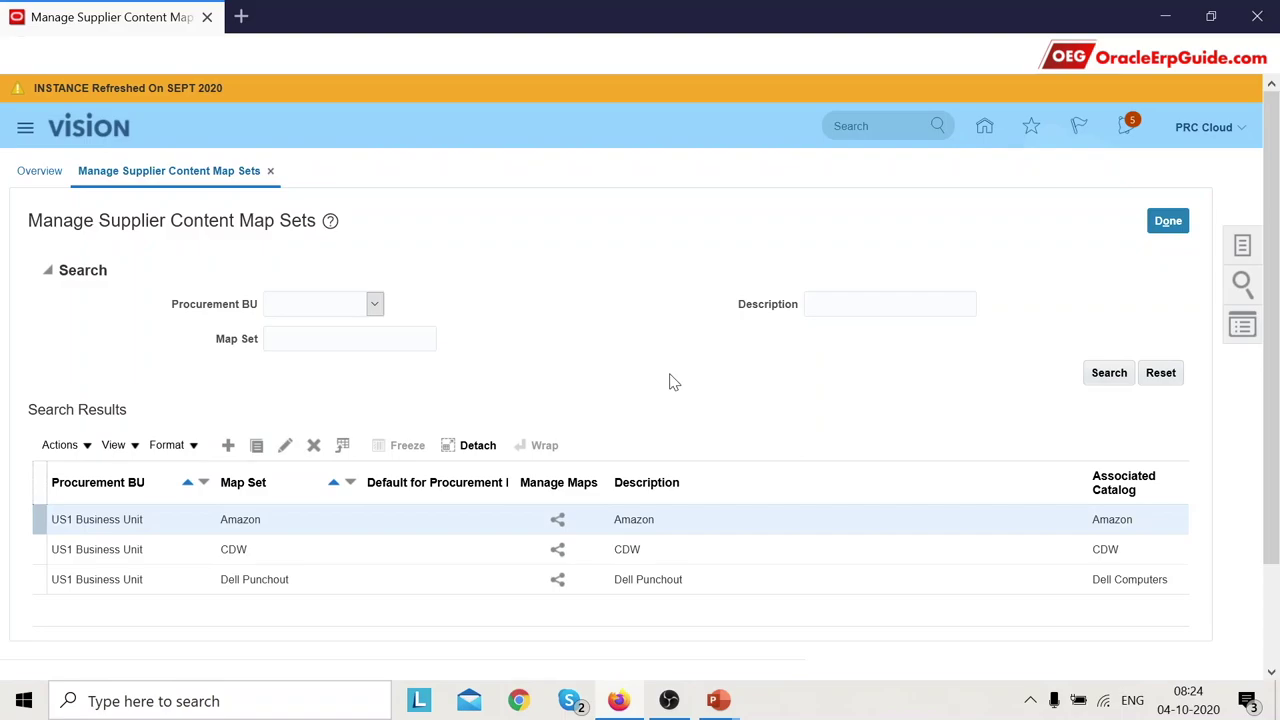
click(1172, 222)
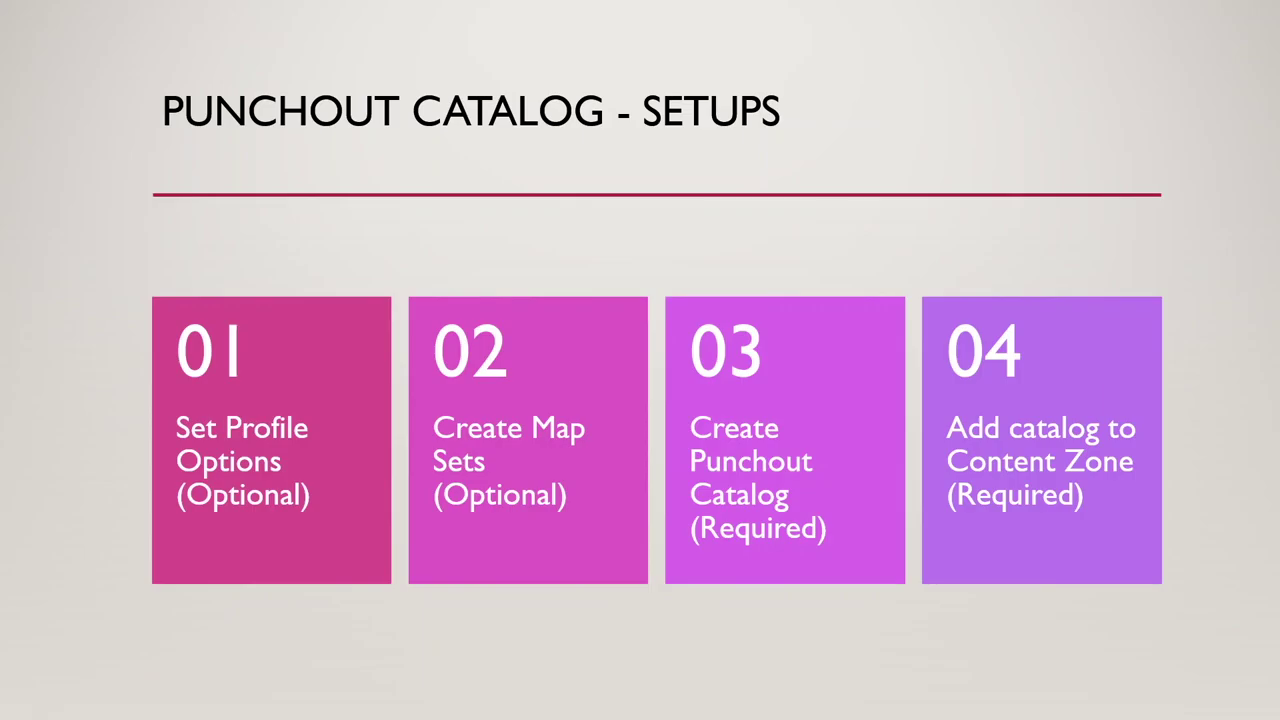
key(alt+Tab)
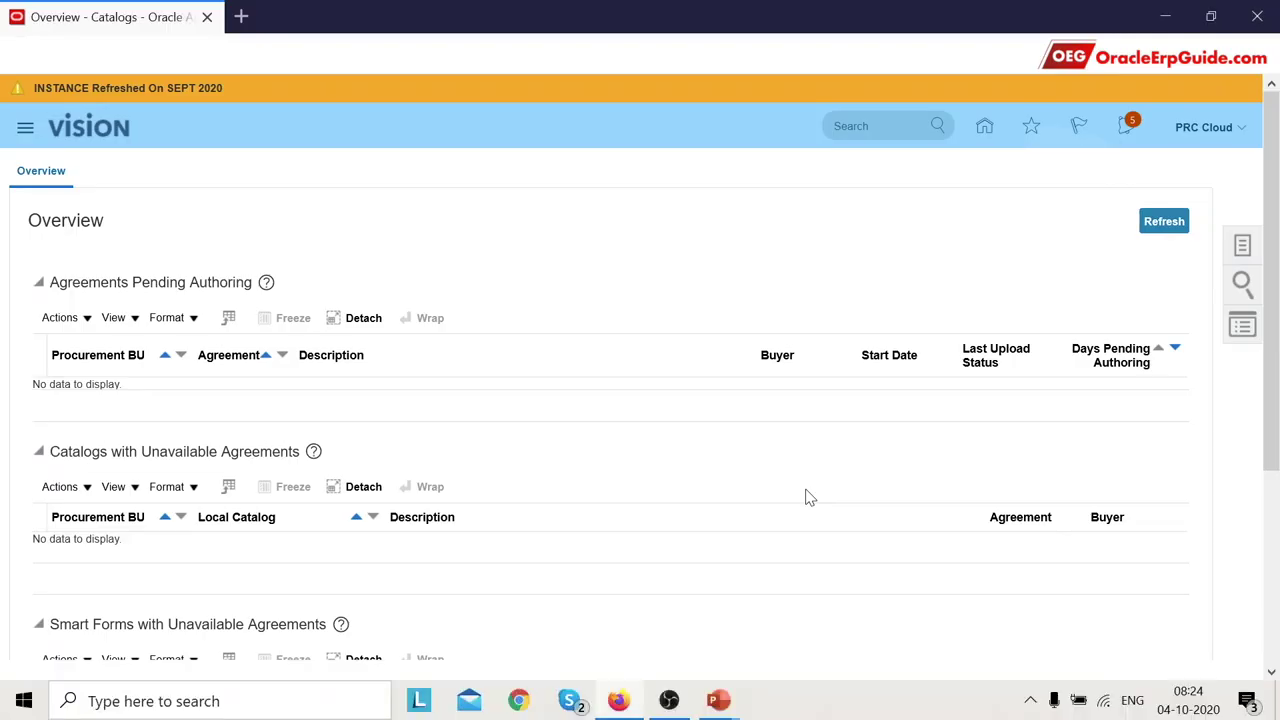
Open the Manage Catalogs task to view the existing catalogs
click(1243, 246)
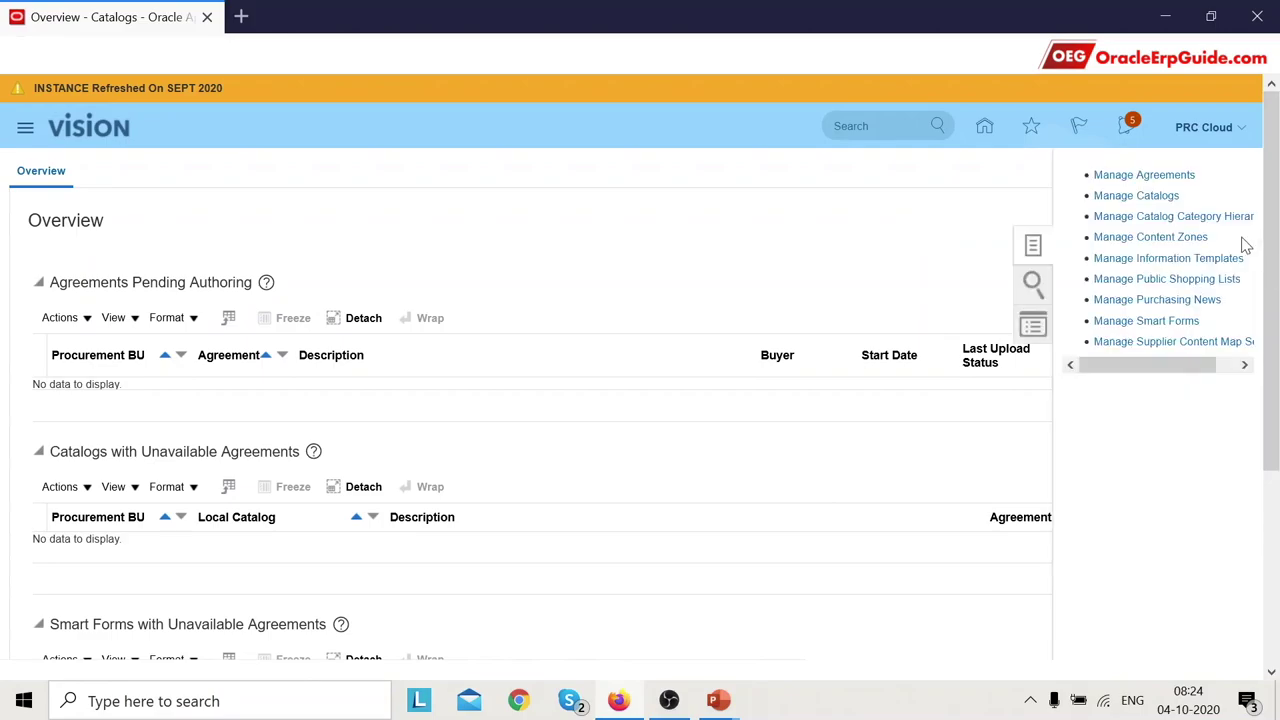
click(1157, 199)
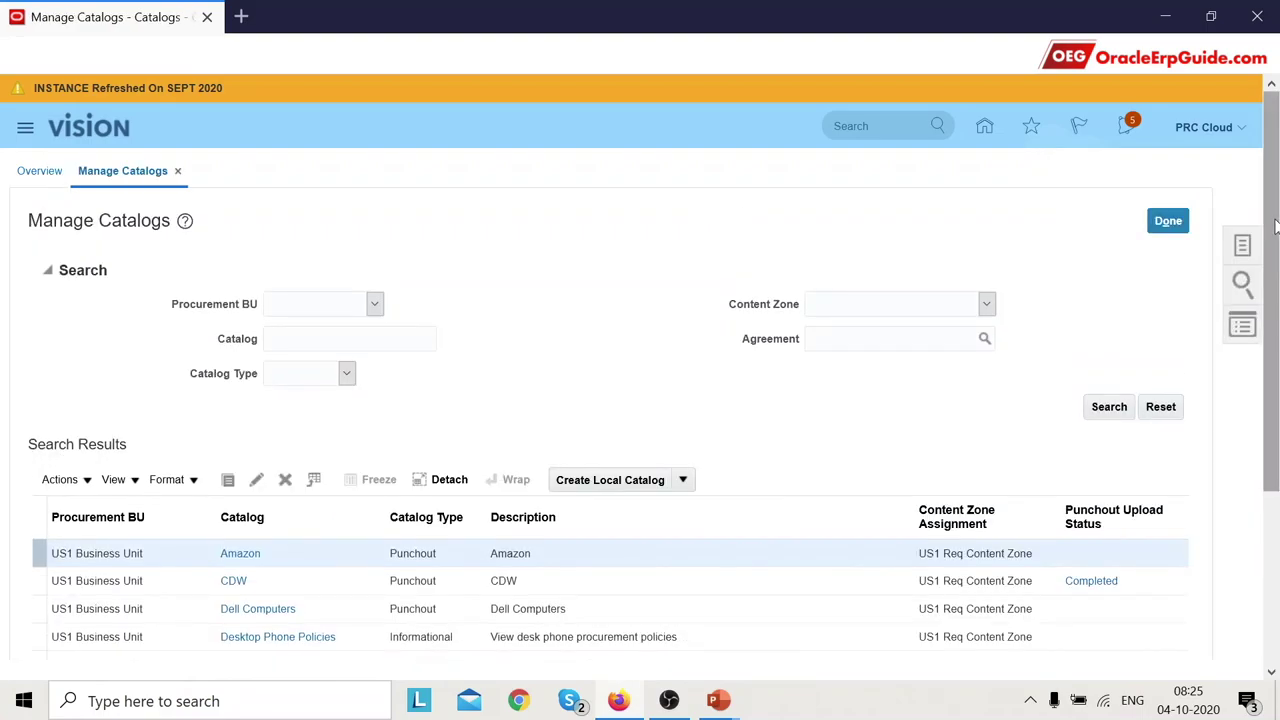
mouse_move(1276, 234)
mouse_down()
mouse_move(1276, 284)
mouse_move(1276, 225)
mouse_up()
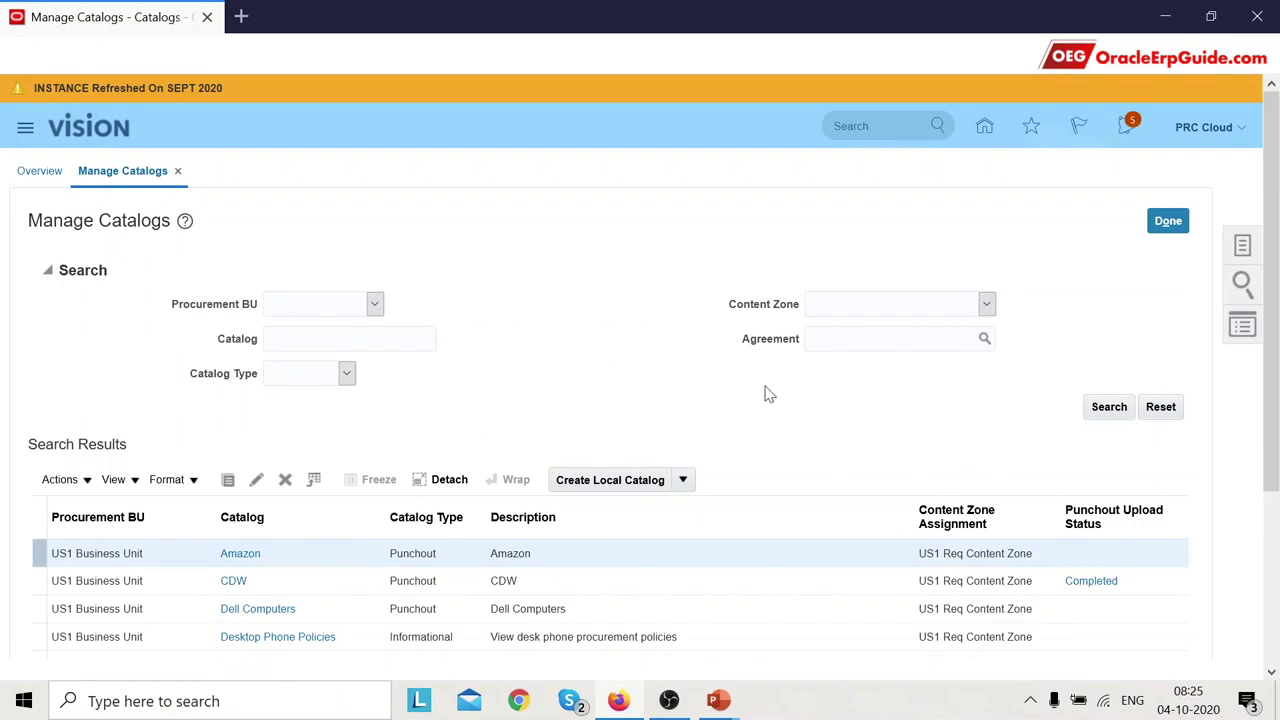
Open a new punchout catalog form and examine its Procurement BU choices, general fields and punchout definition
click(684, 481)
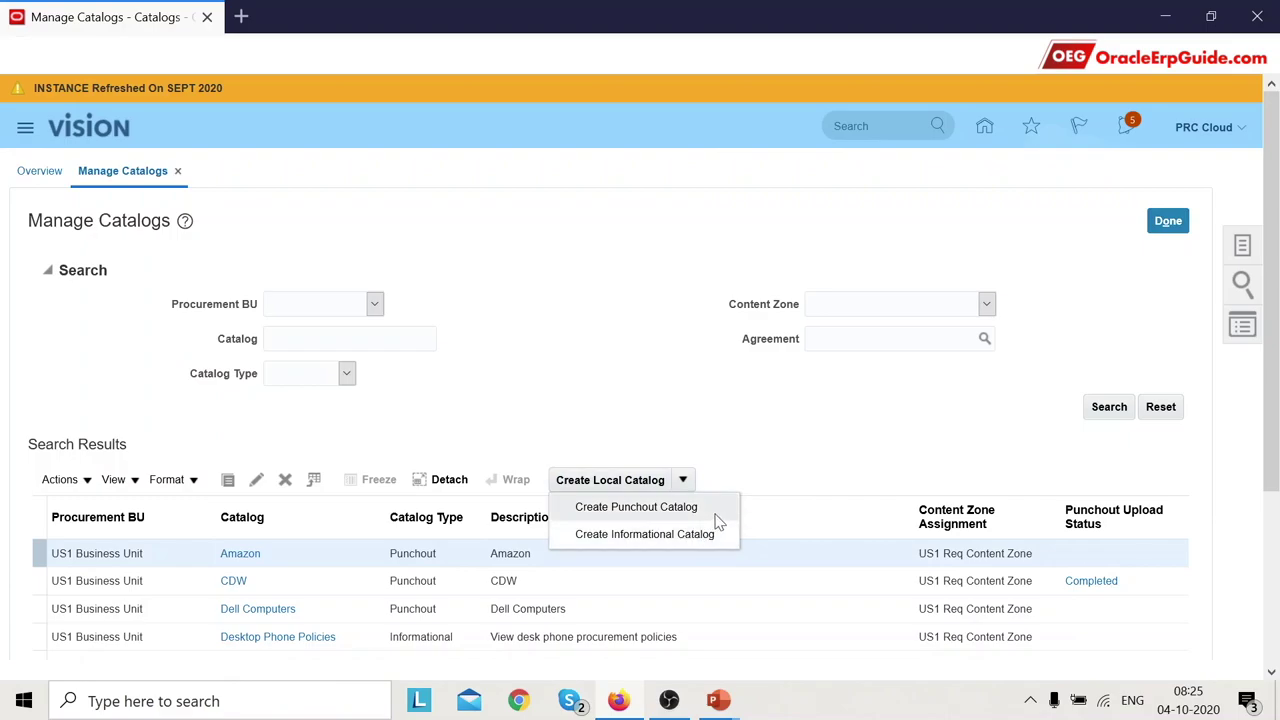
click(617, 510)
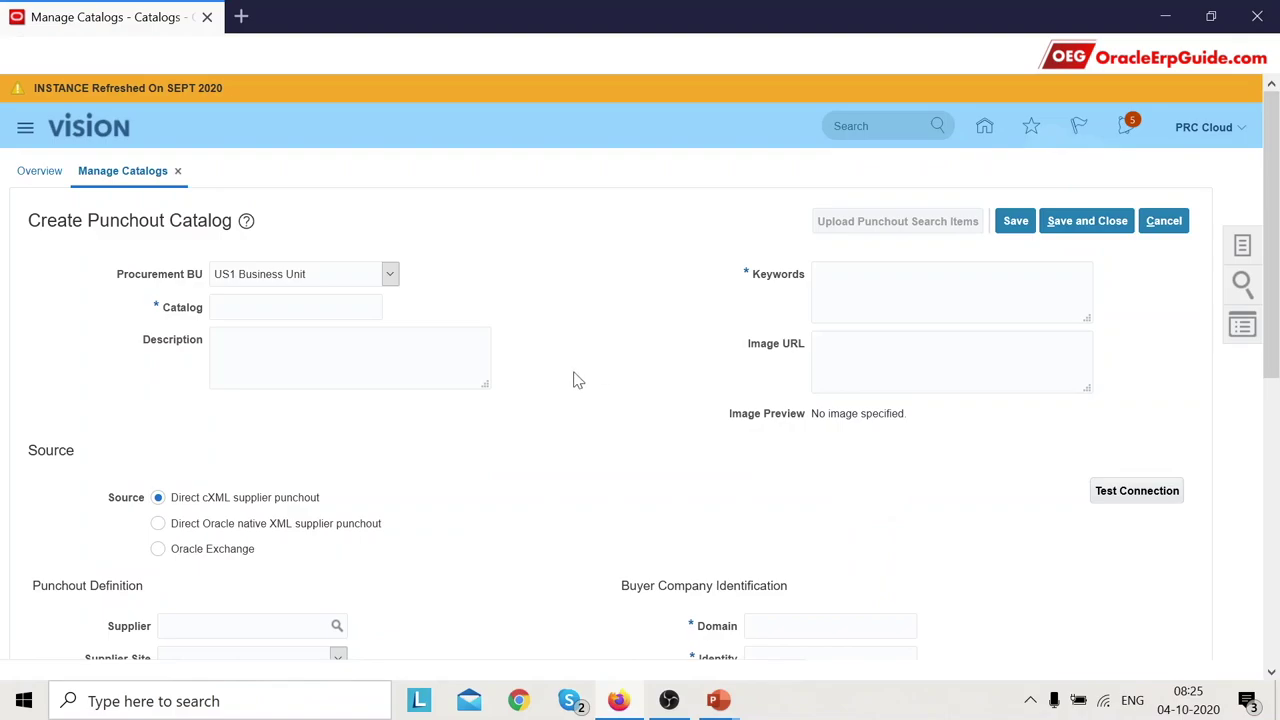
click(390, 275)
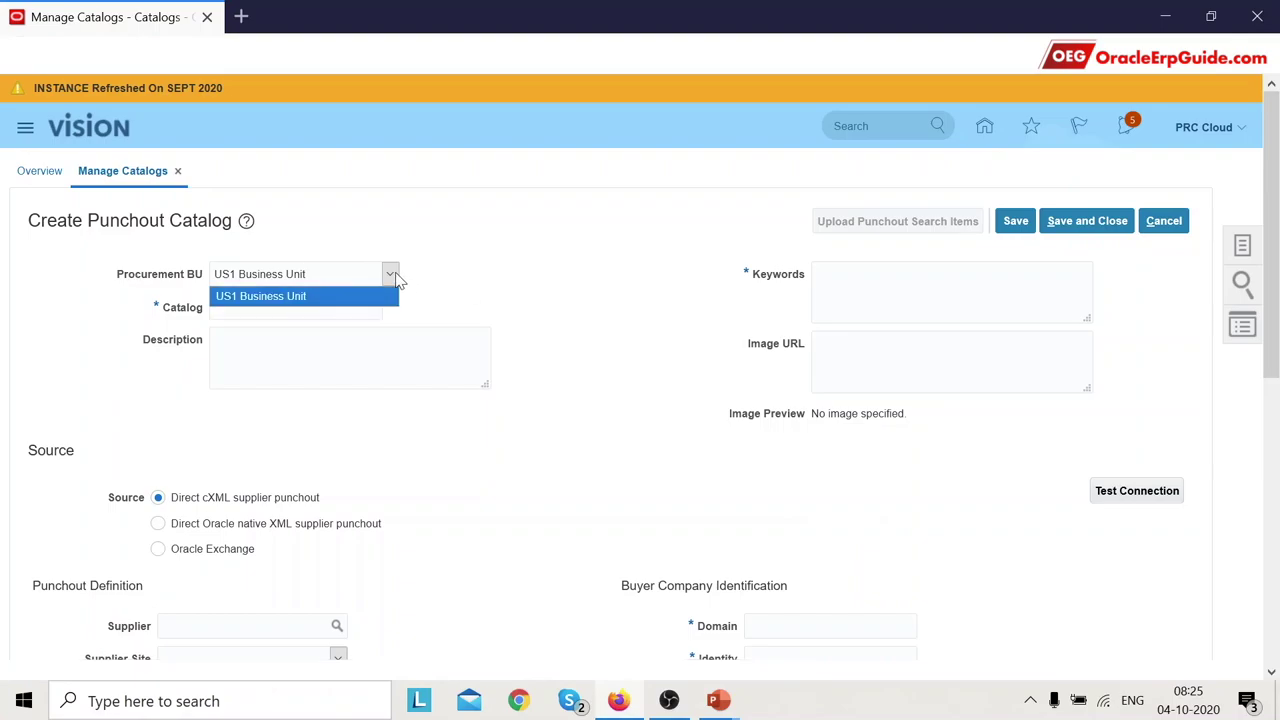
click(537, 314)
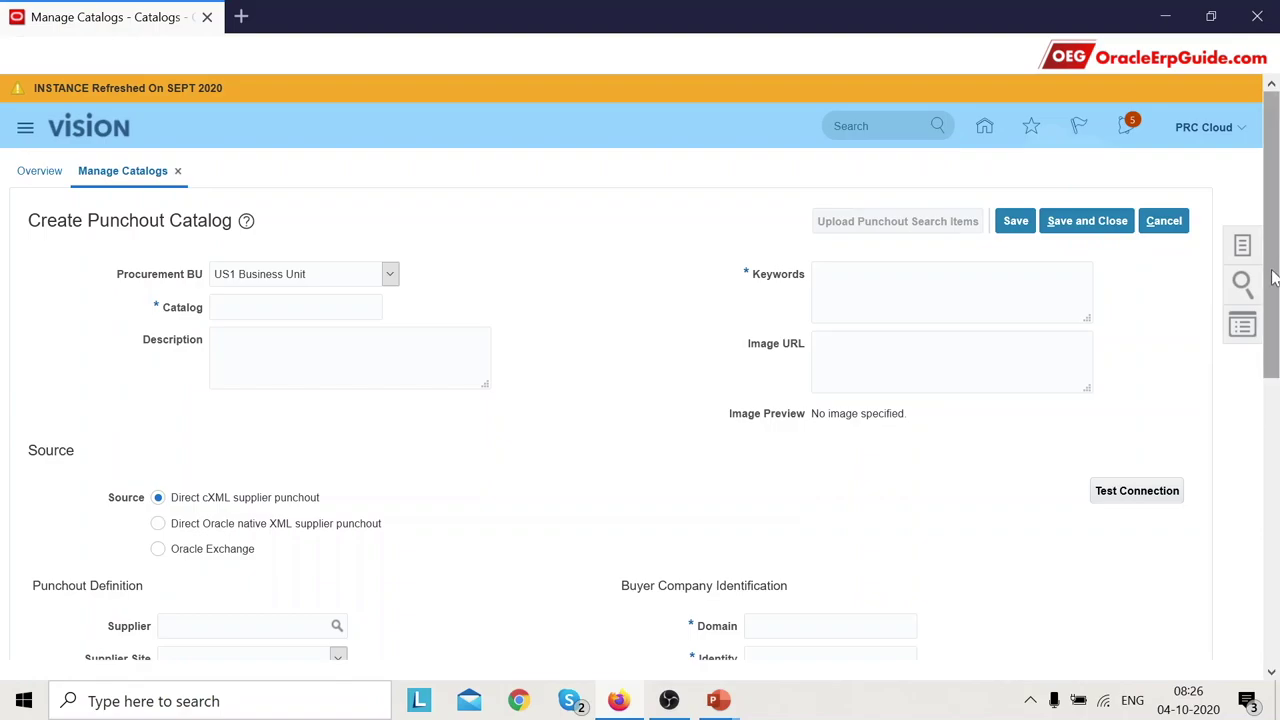
scroll(1276, 328, down, 1)
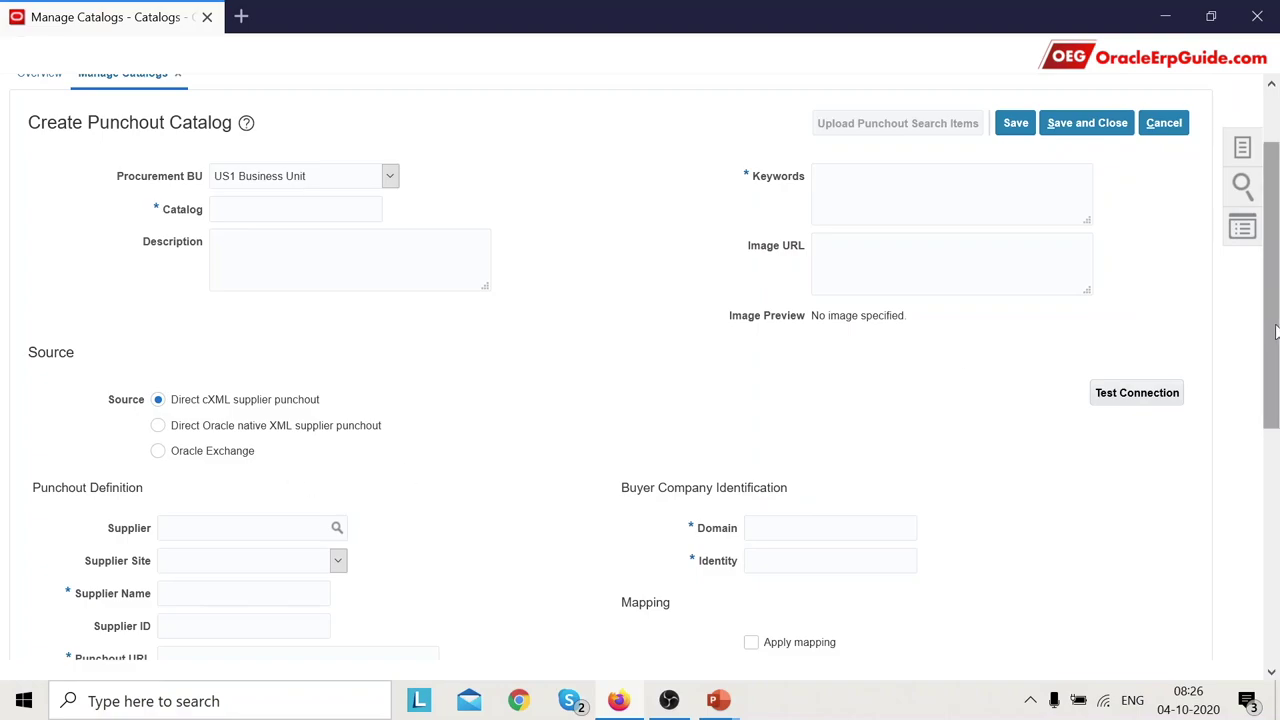
drag(1276, 333, 1277, 377)
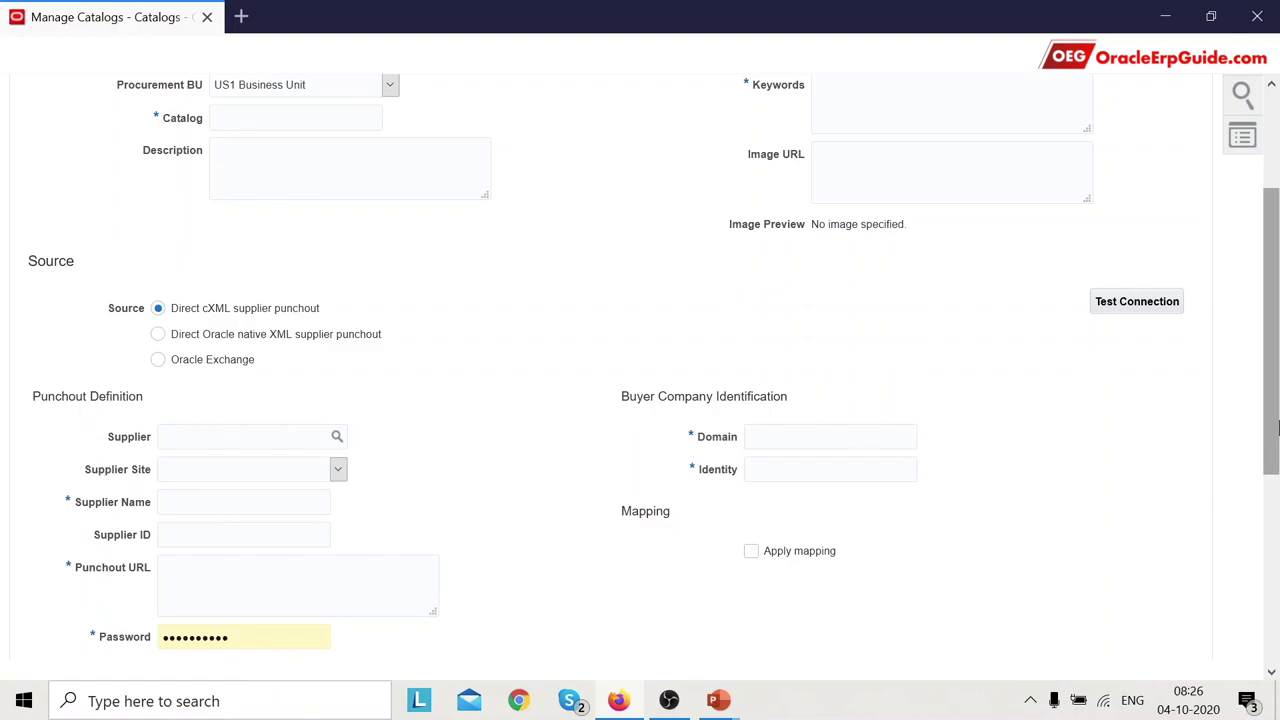
drag(1275, 455, 1277, 507)
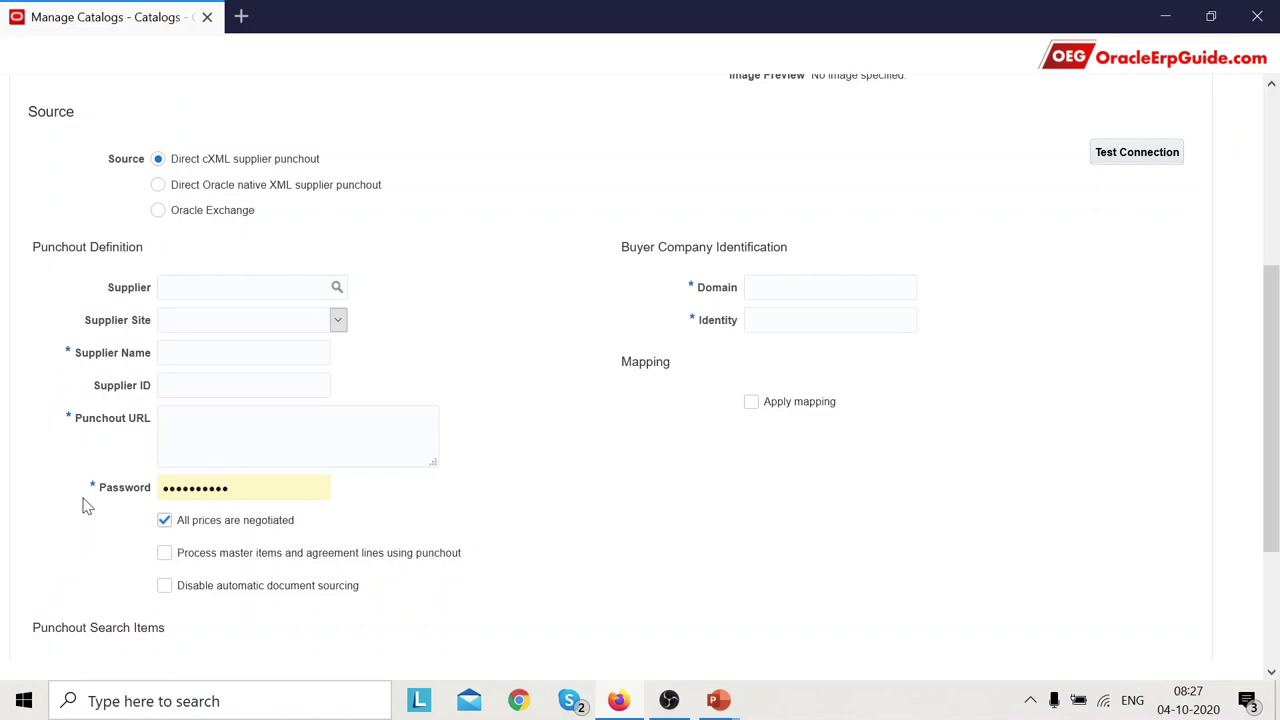
Compare the fields for the Direct Oracle native XML, Oracle Exchange and Direct cXML sources, and leave the new catalog form unsaved
click(200, 190)
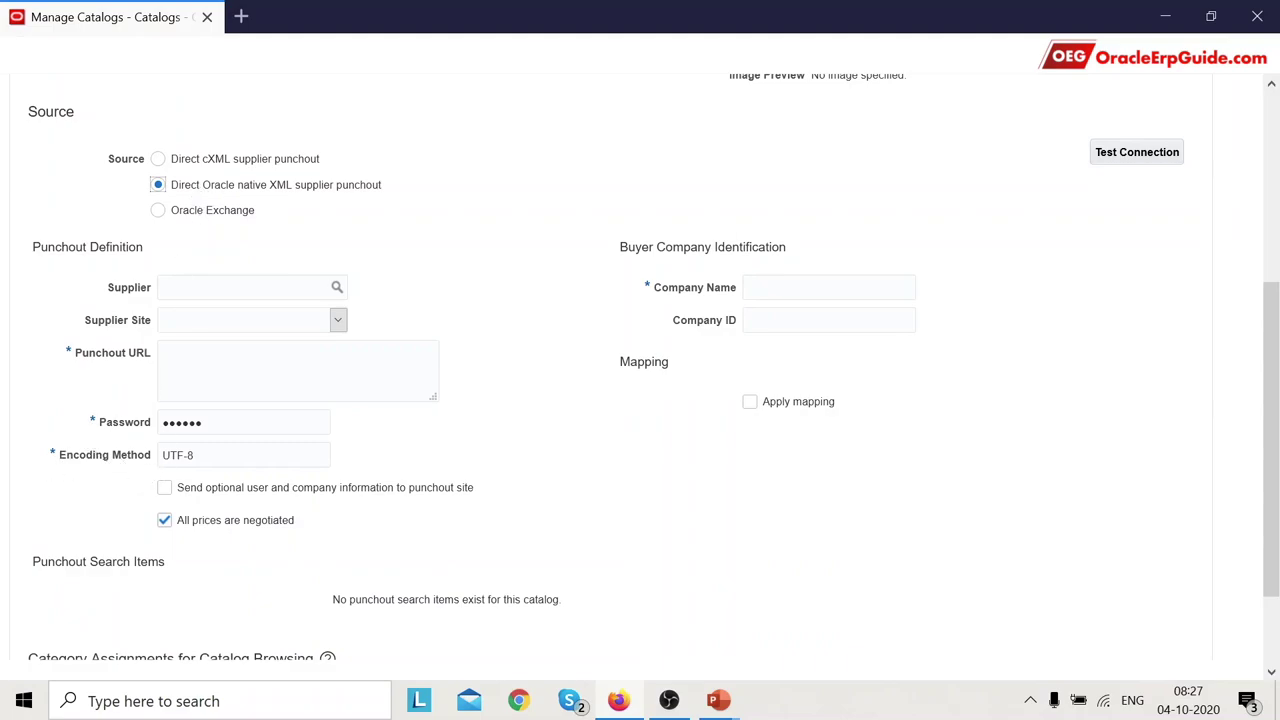
click(195, 218)
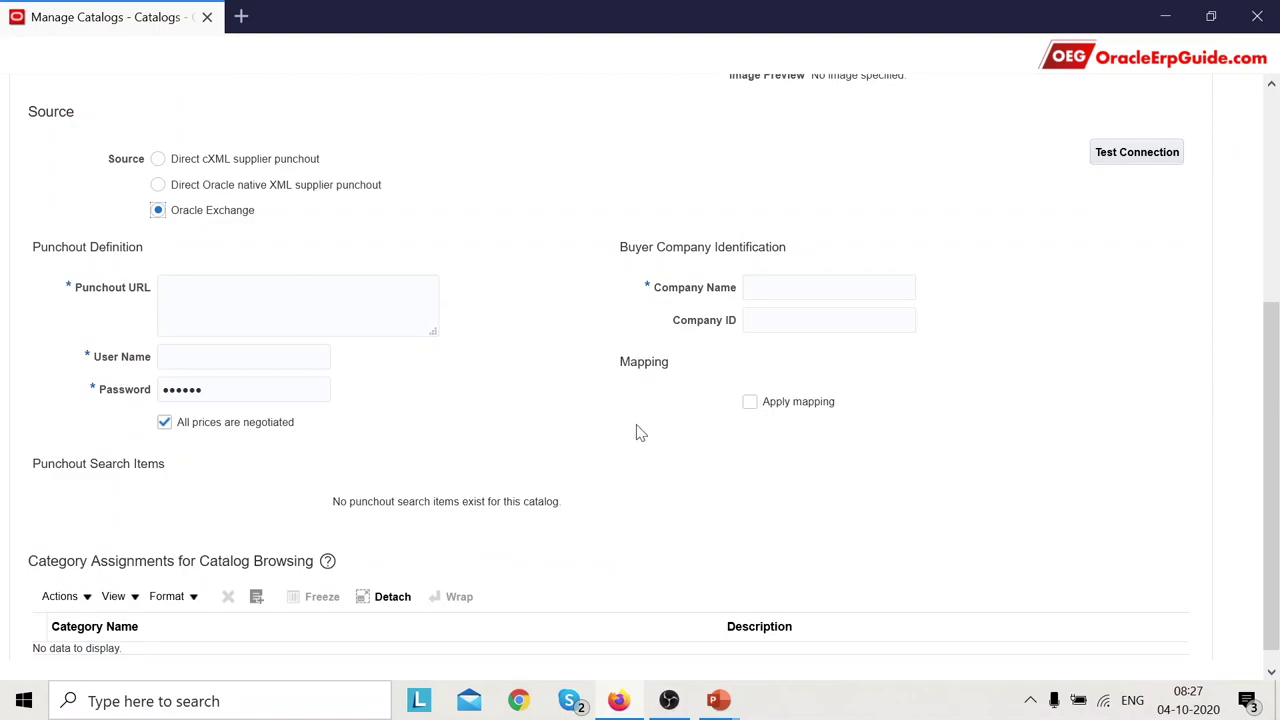
click(241, 162)
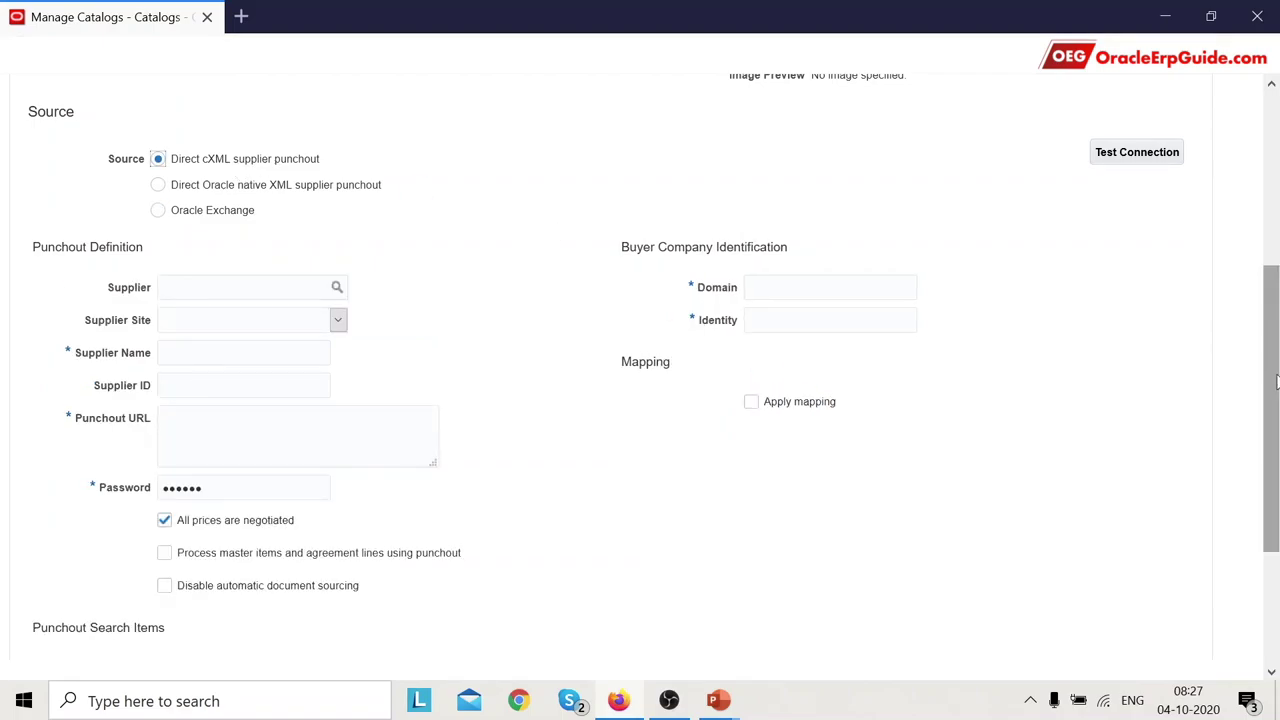
drag(1272, 384, 1275, 170)
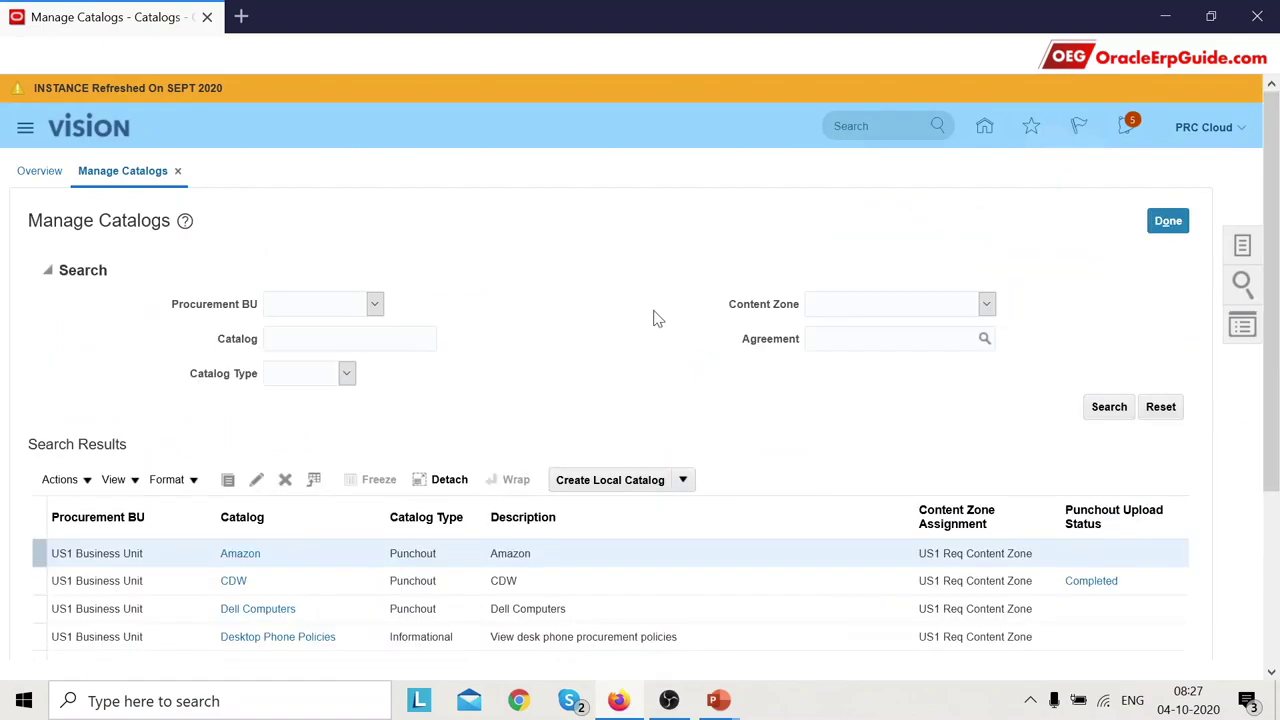
Open the Amazon punchout catalog and review its general details, source, supplier definition, buyer identification and mapping
click(238, 555)
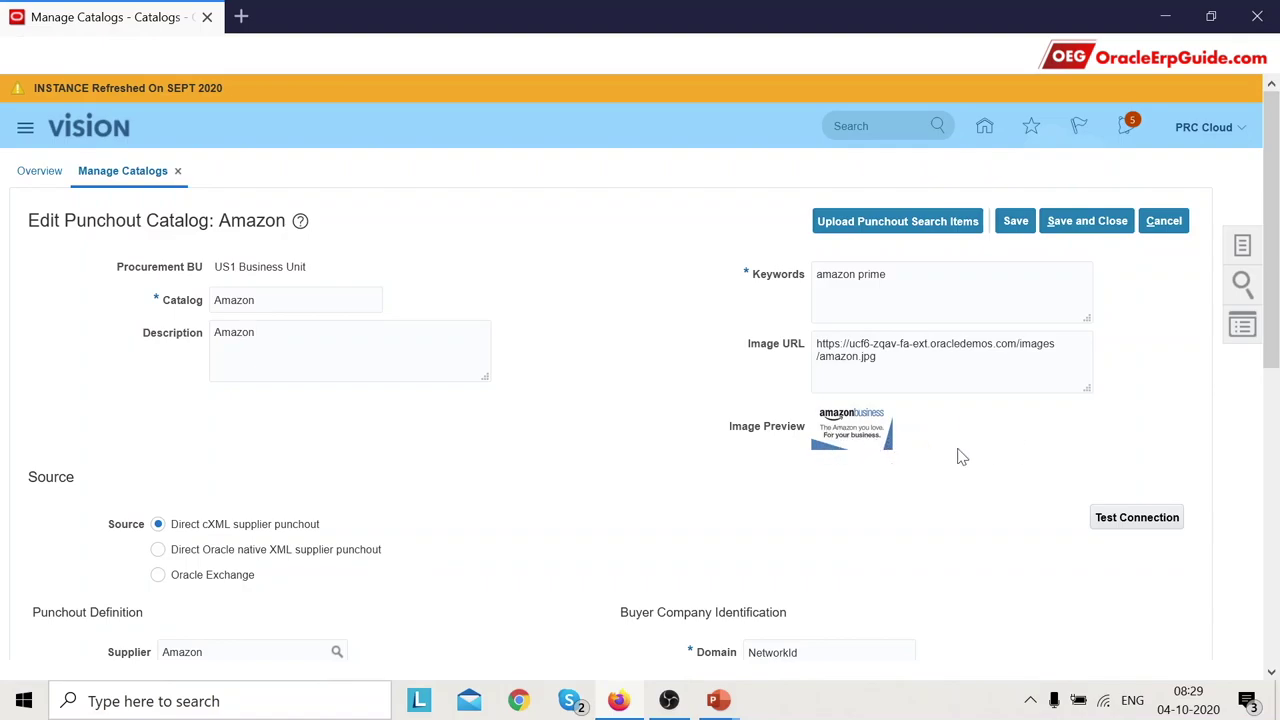
drag(1276, 205, 1277, 318)
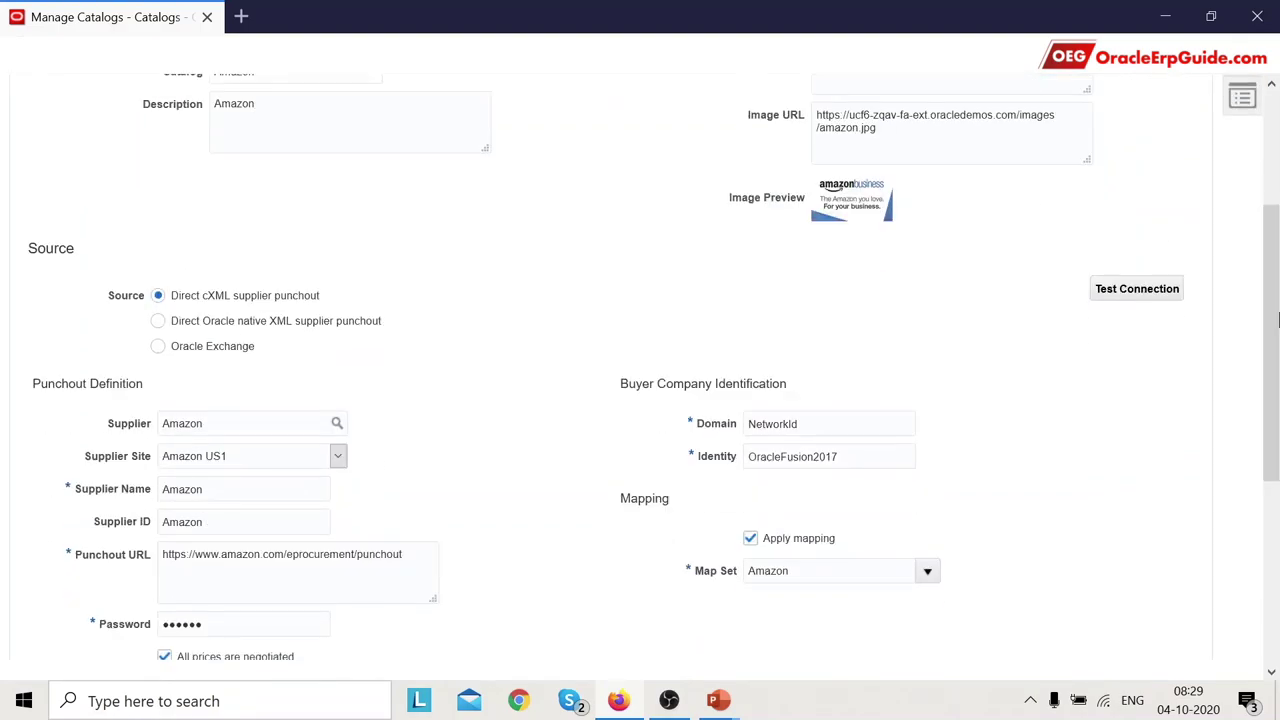
mouse_move(1276, 318)
mouse_down()
mouse_move(1276, 200)
mouse_move(1276, 320)
mouse_up()
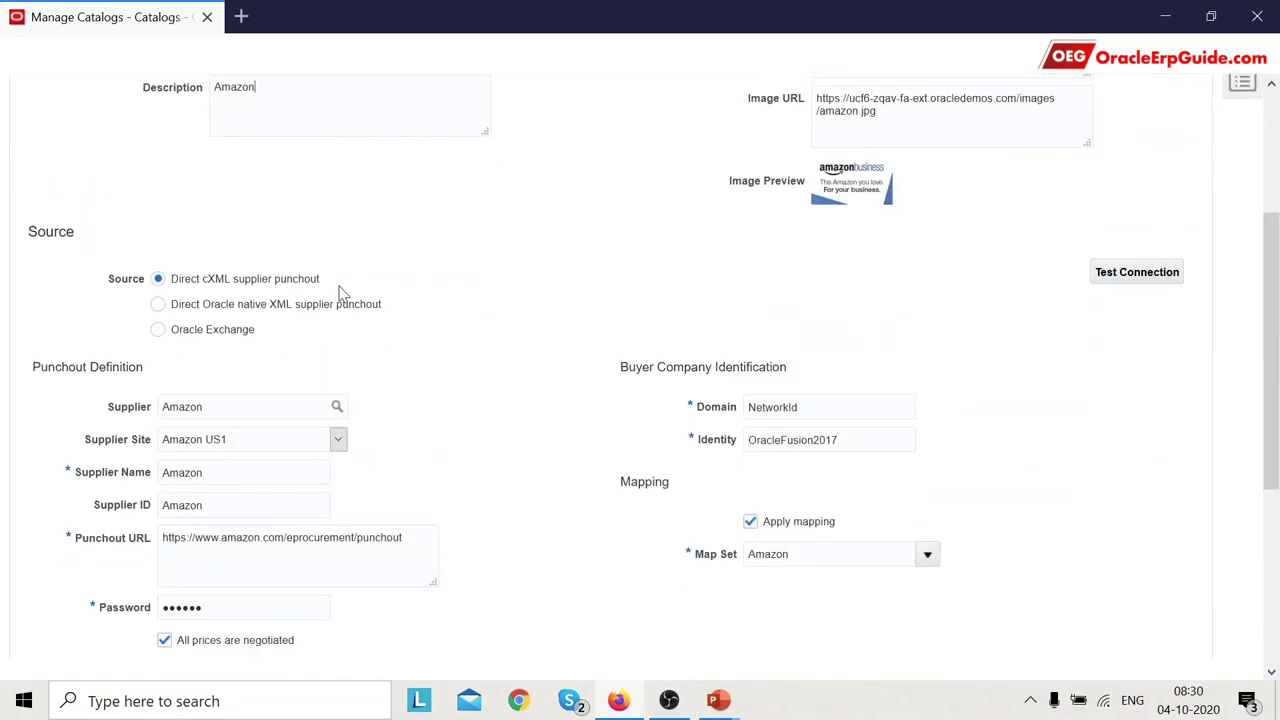
drag(1276, 402, 1276, 465)
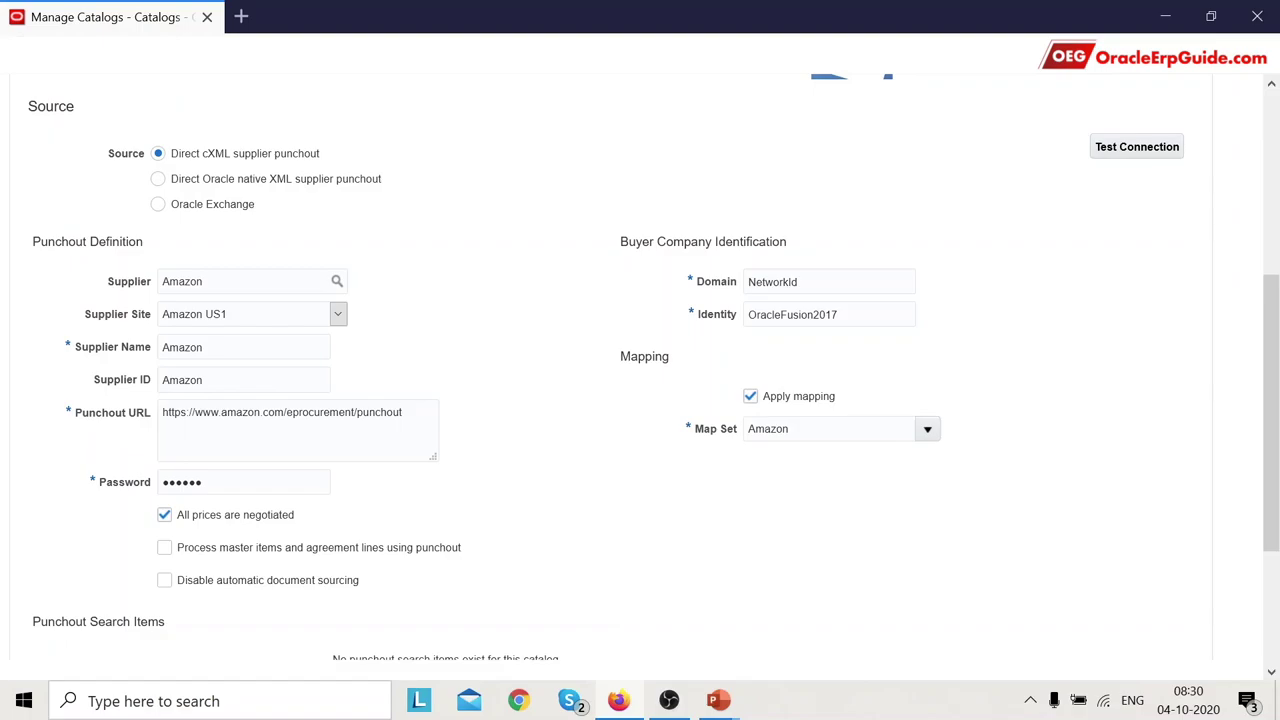
Examine the Amazon catalog's punchout URL and site-level password field
key(ctrl+shift+Left)
key(shift+Home)
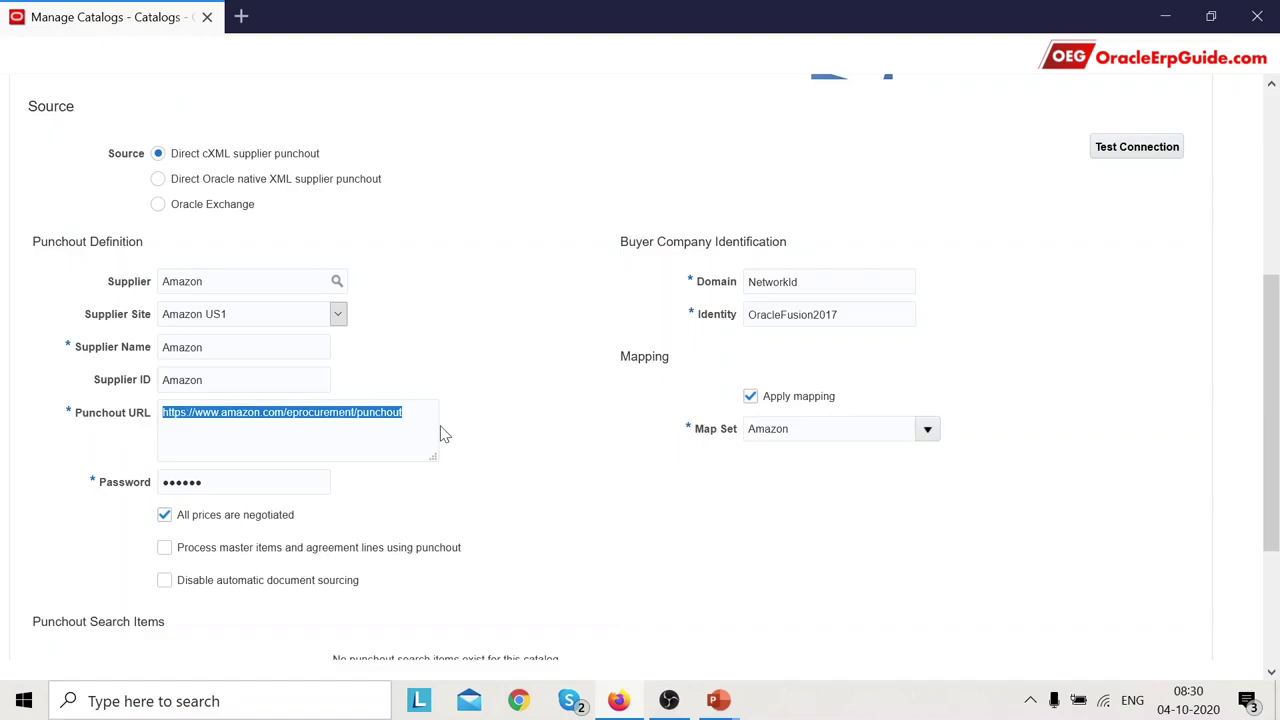
key(End)
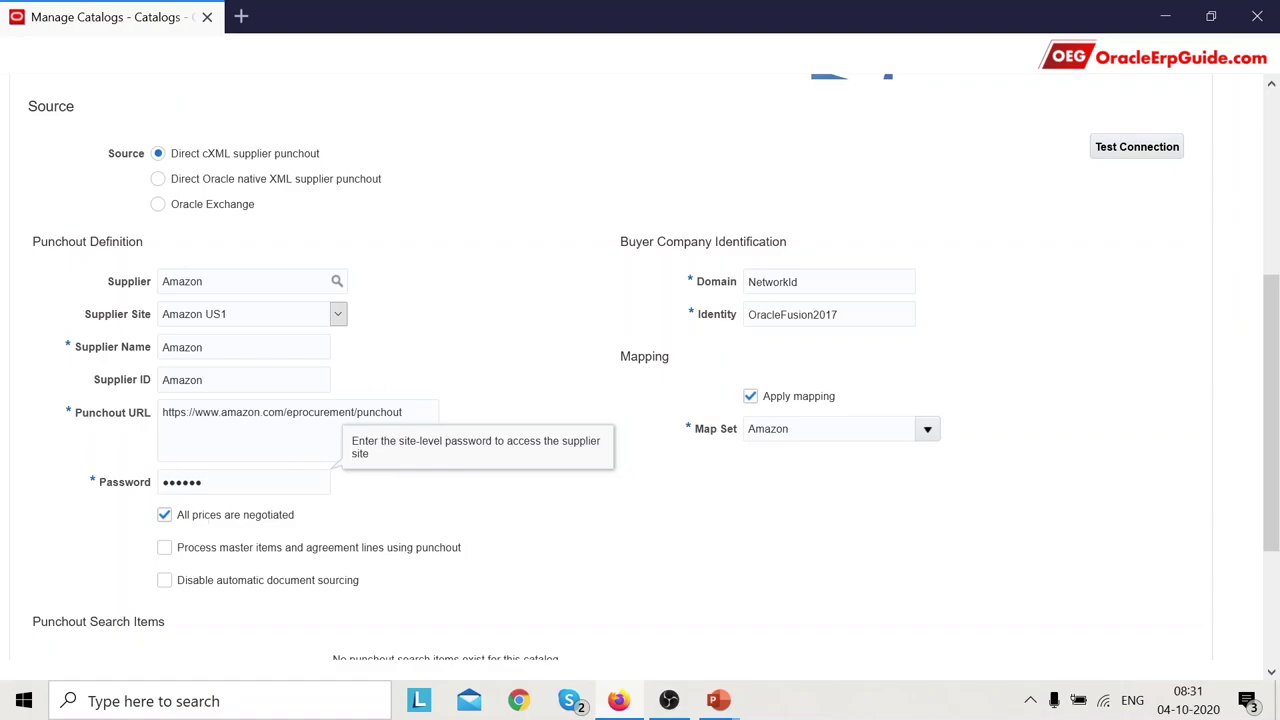
click(404, 412)
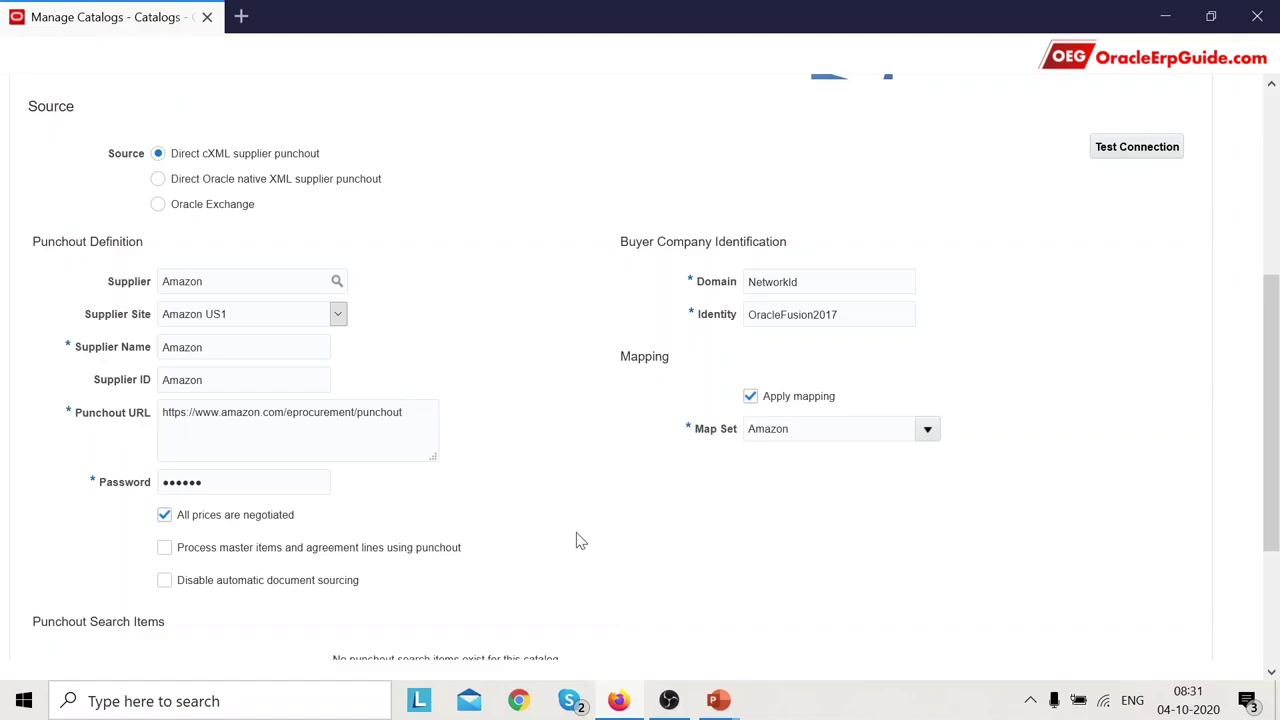
Review the Amazon catalog's pricing and document sourcing options and its buyer company identification domain and identity
drag(1275, 436, 1275, 441)
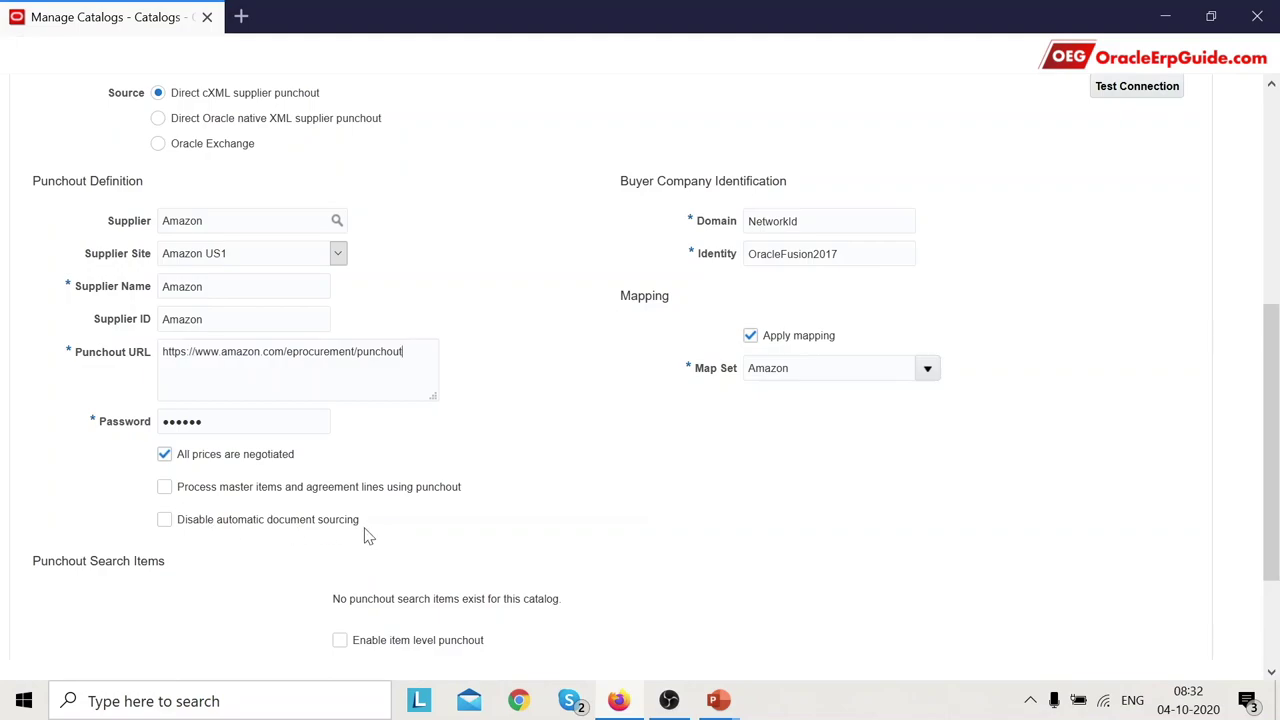
drag(1275, 509, 1272, 457)
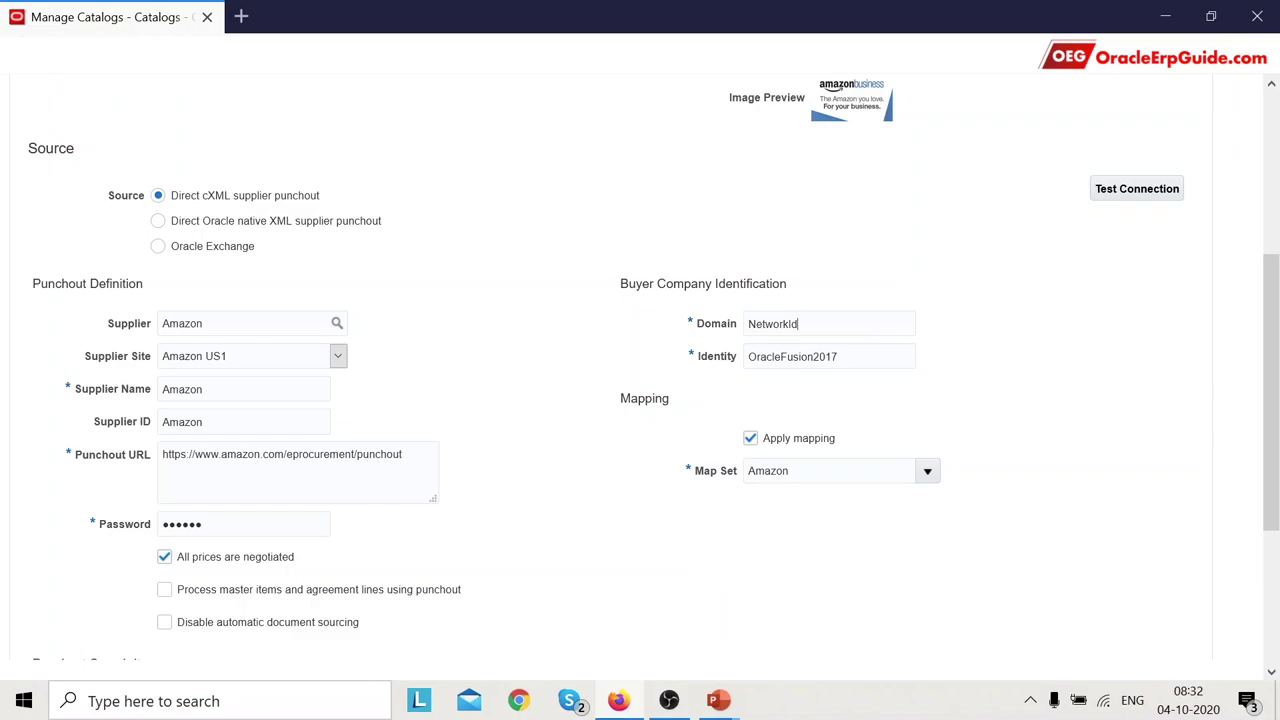
key(ctrl+a)
click(838, 356)
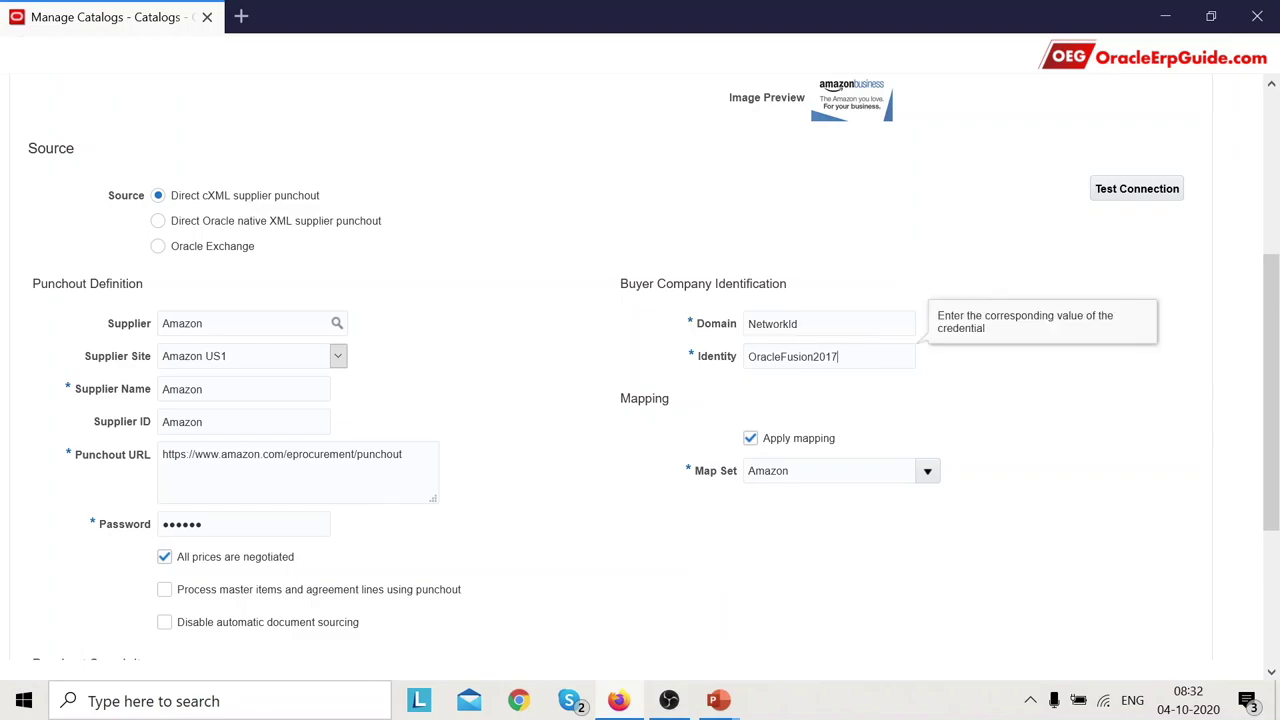
key(ctrl+a)
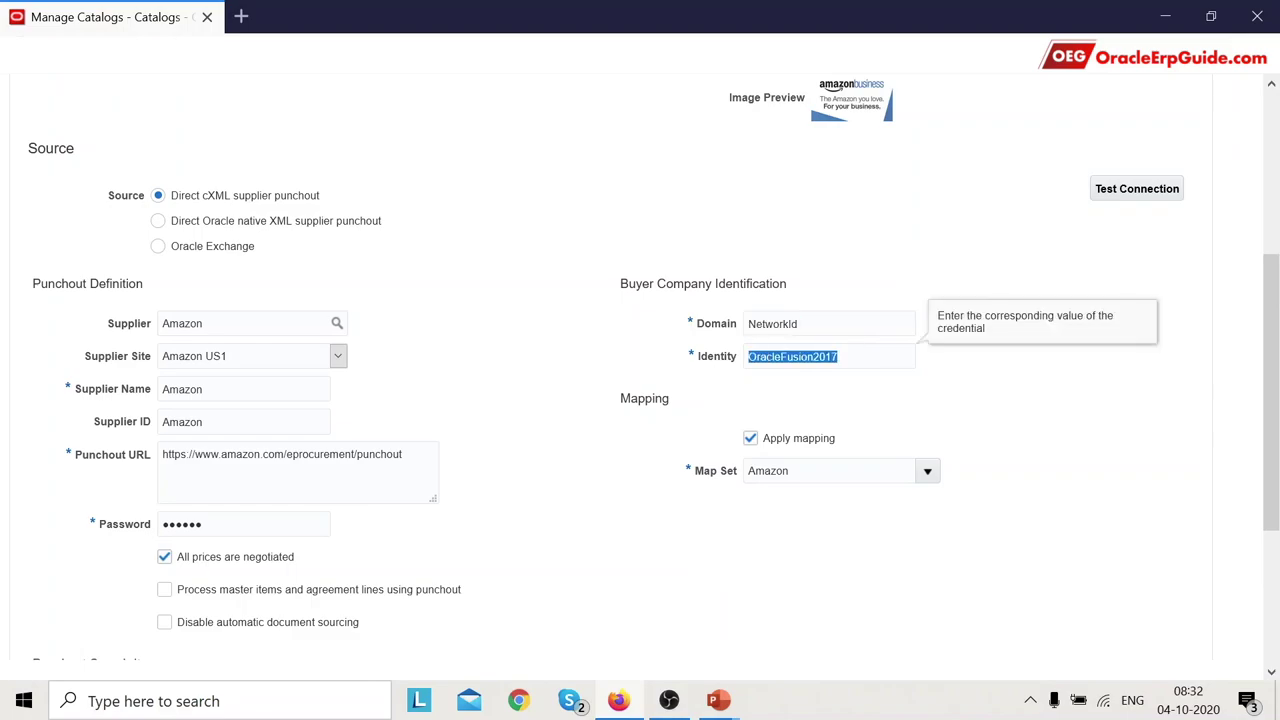
key(Right)
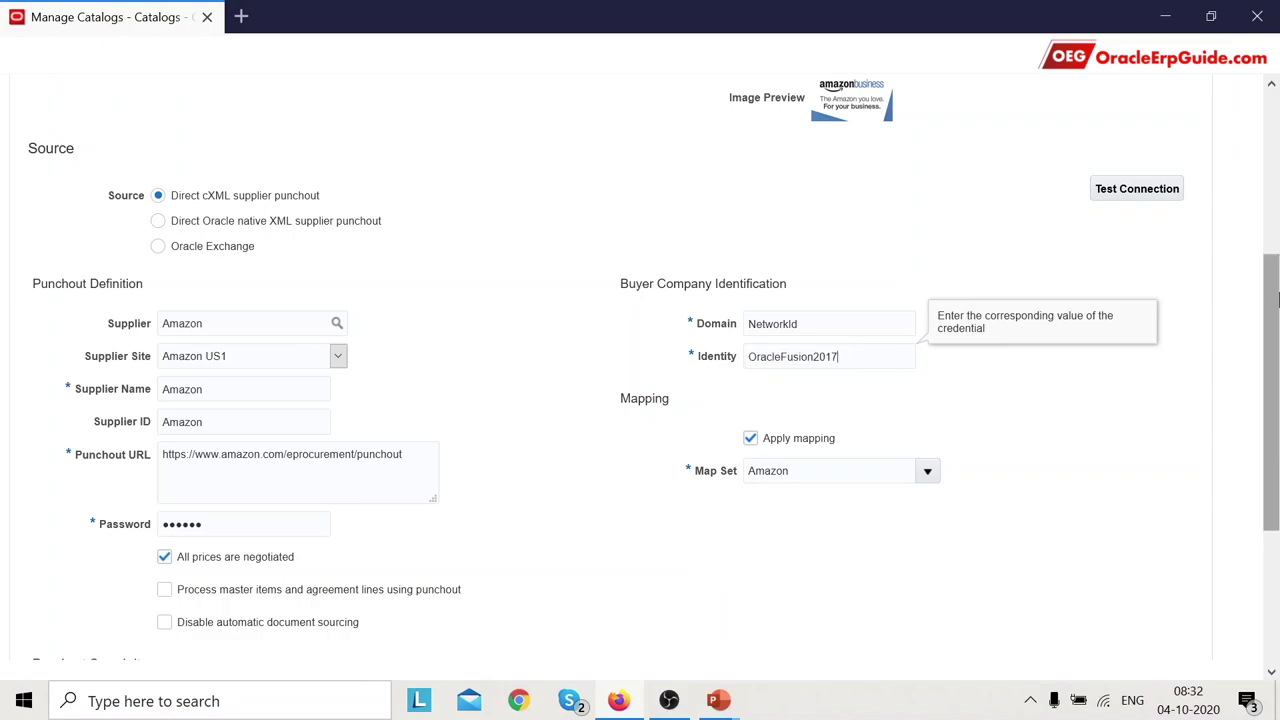
scroll(1272, 314, down, 2)
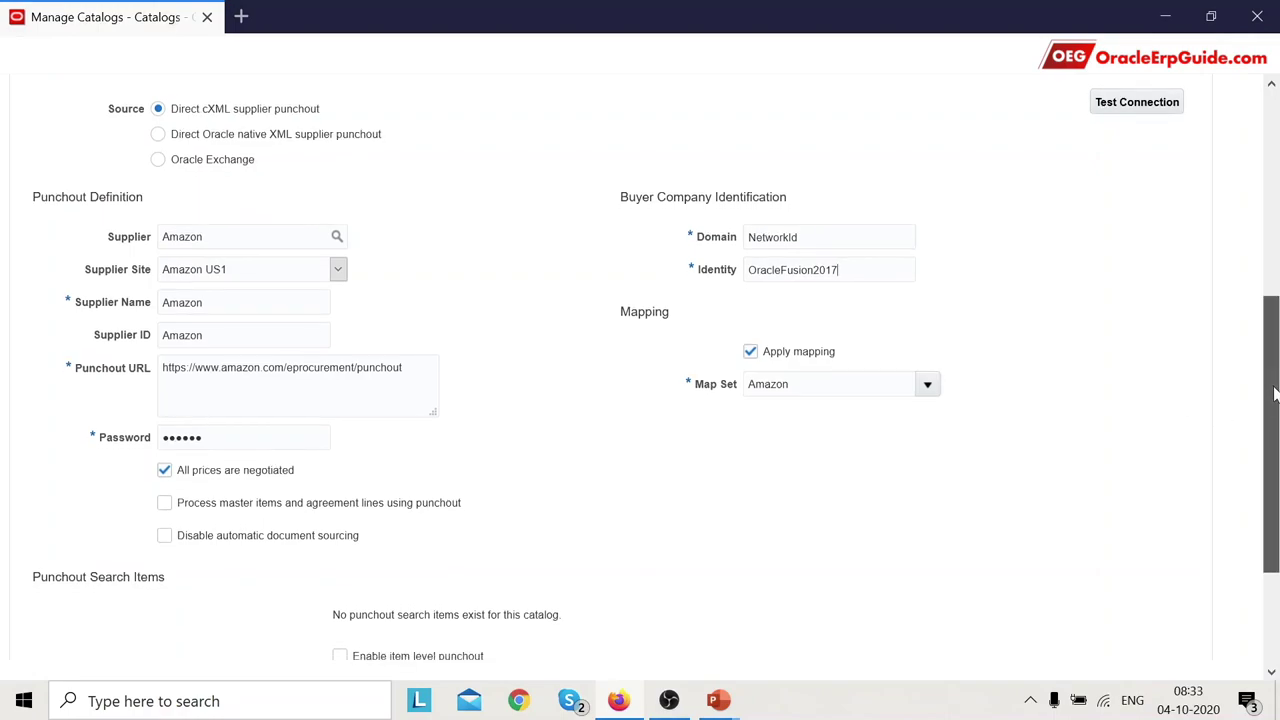
drag(1275, 392, 1275, 405)
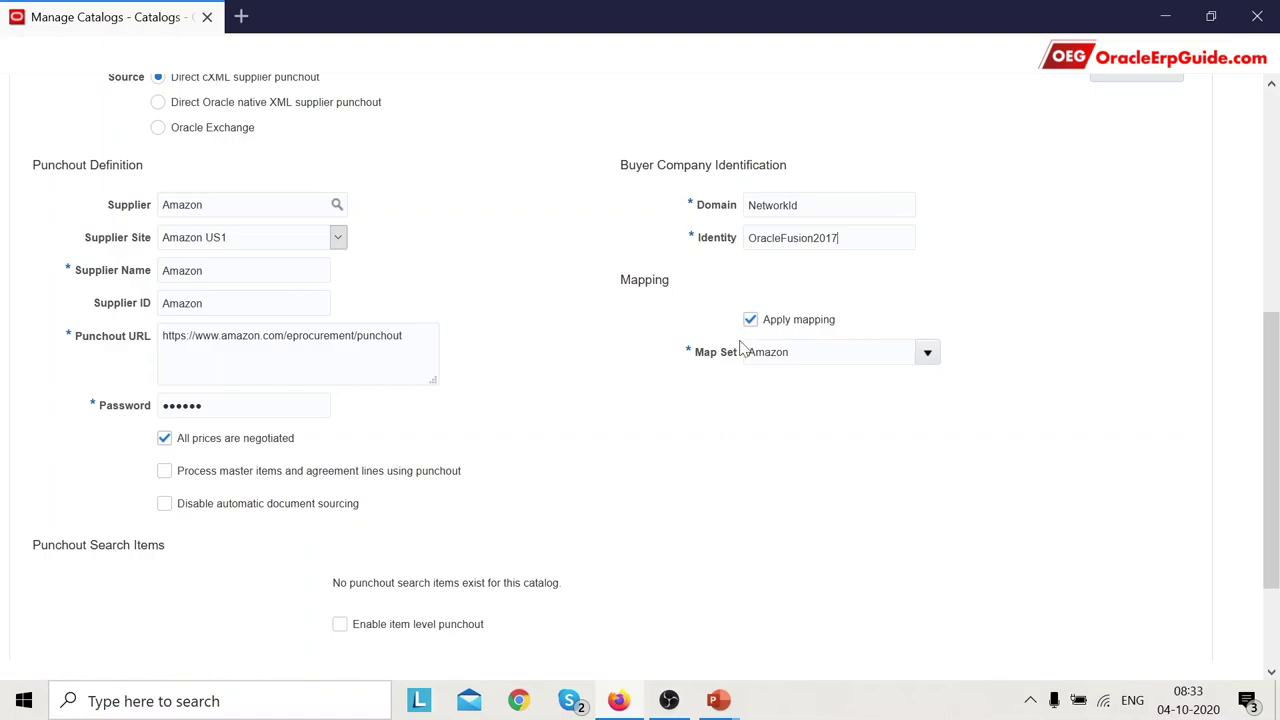
Check the available map sets for the Amazon catalog and review its punchout search items and category assignments
click(925, 354)
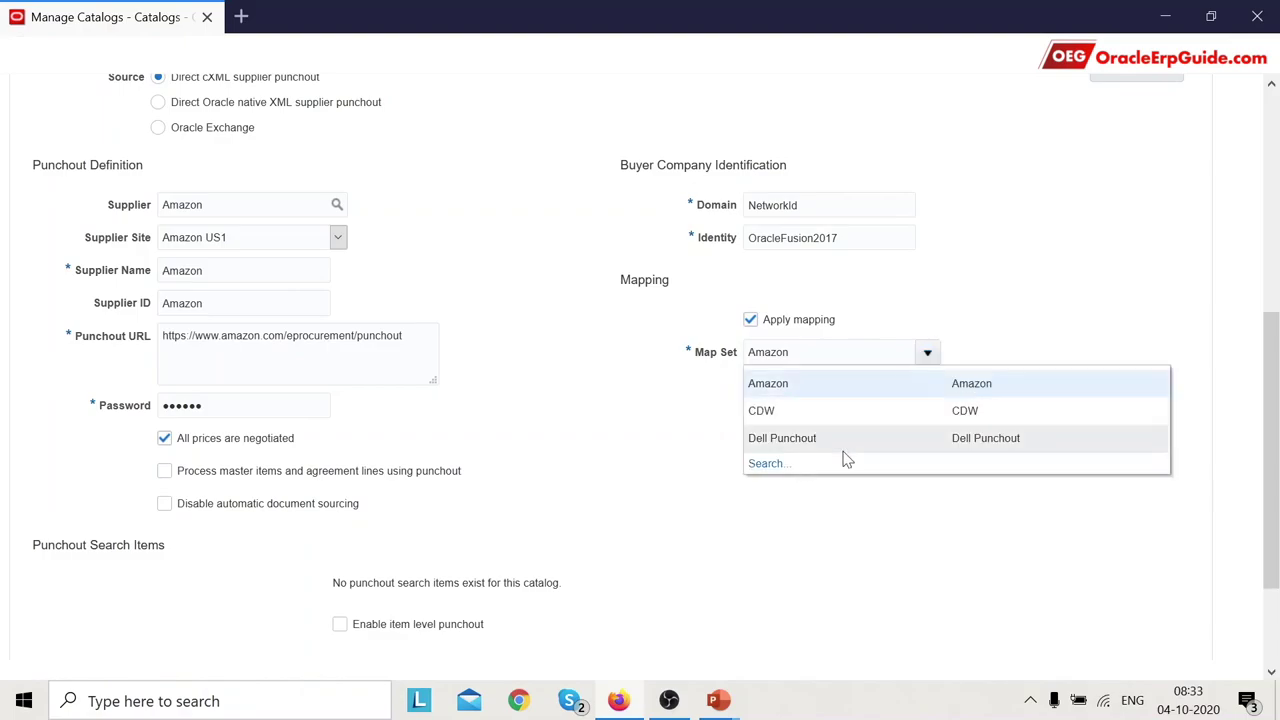
click(1057, 253)
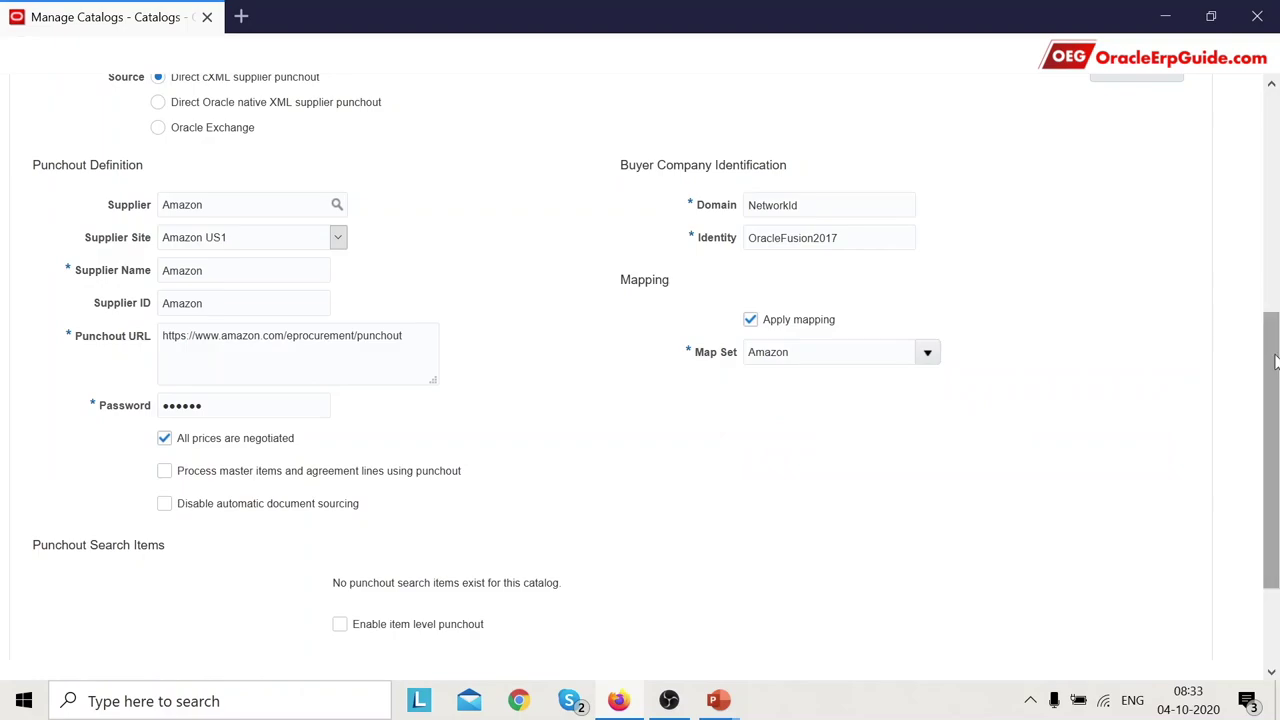
drag(1275, 365, 1277, 448)
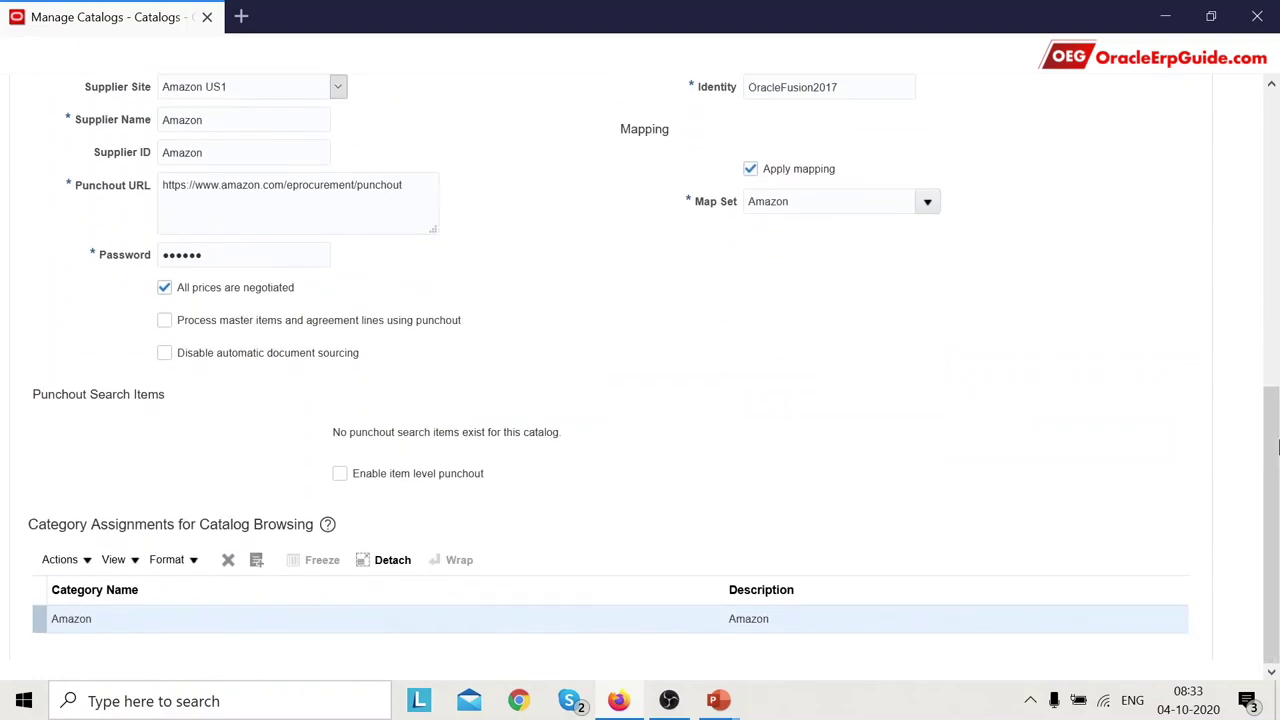
click(1277, 448)
Review the Amazon catalog's source section and general details, and leave the catalog without saving
drag(1275, 450, 1275, 220)
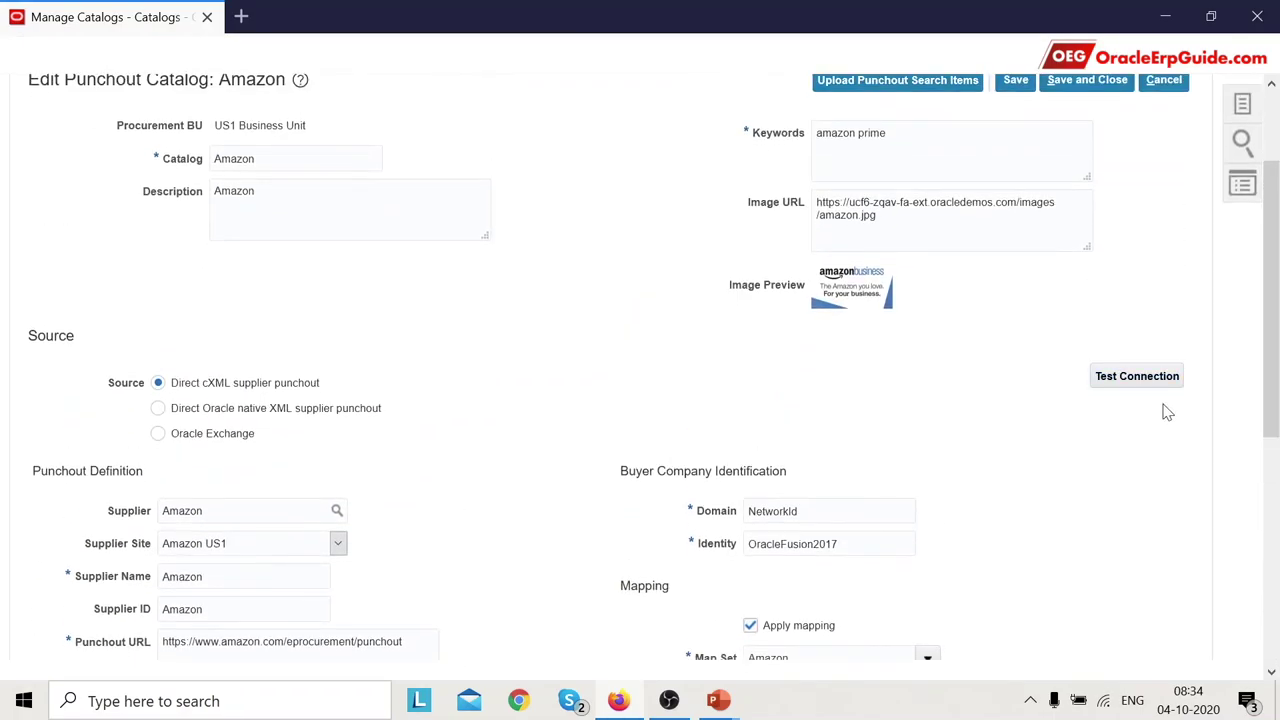
drag(1275, 345, 1277, 292)
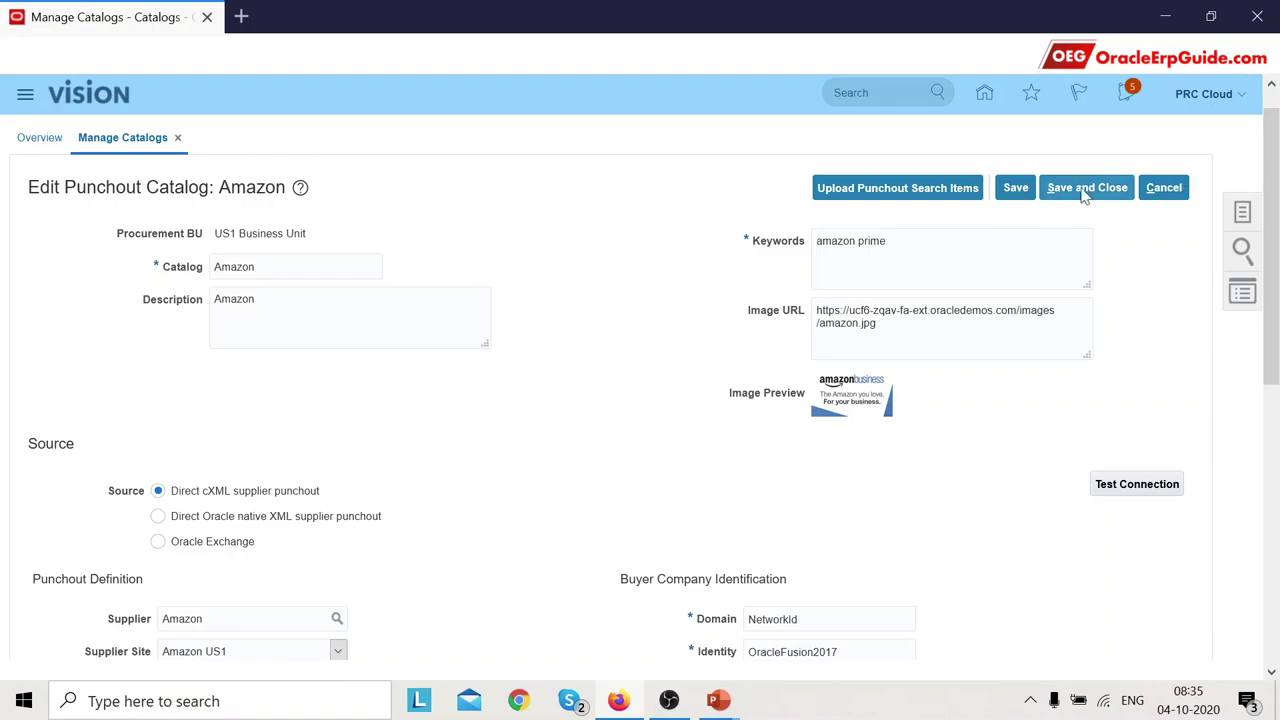
click(1173, 189)
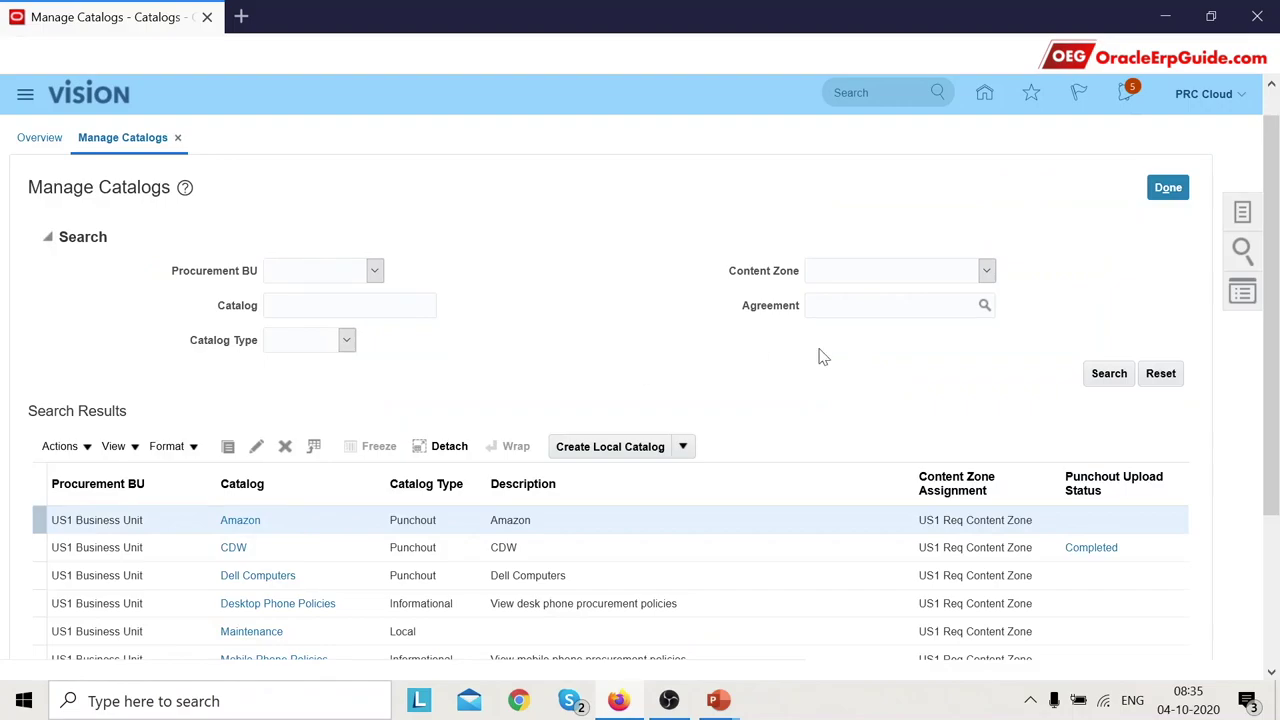
Check the punchout setup steps in the presentation, leave catalog management and open Manage Content Zones
key(alt+Tab)
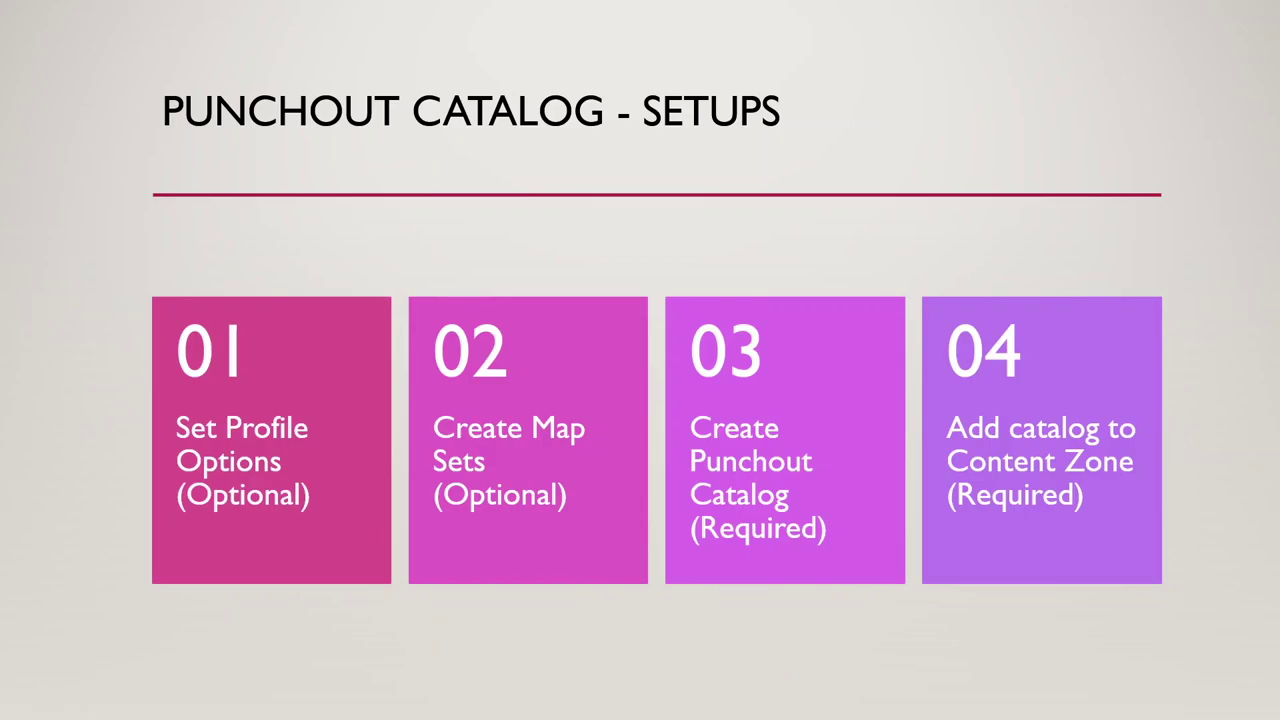
key(alt+Tab)
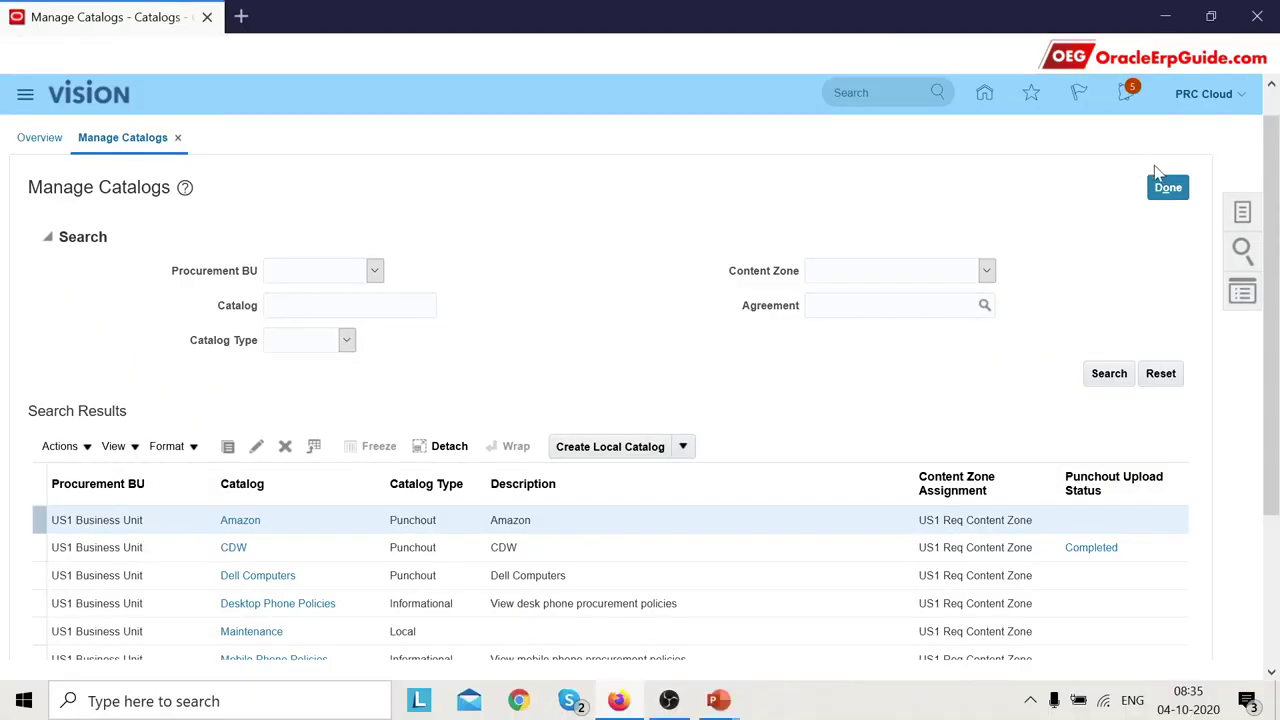
click(1165, 186)
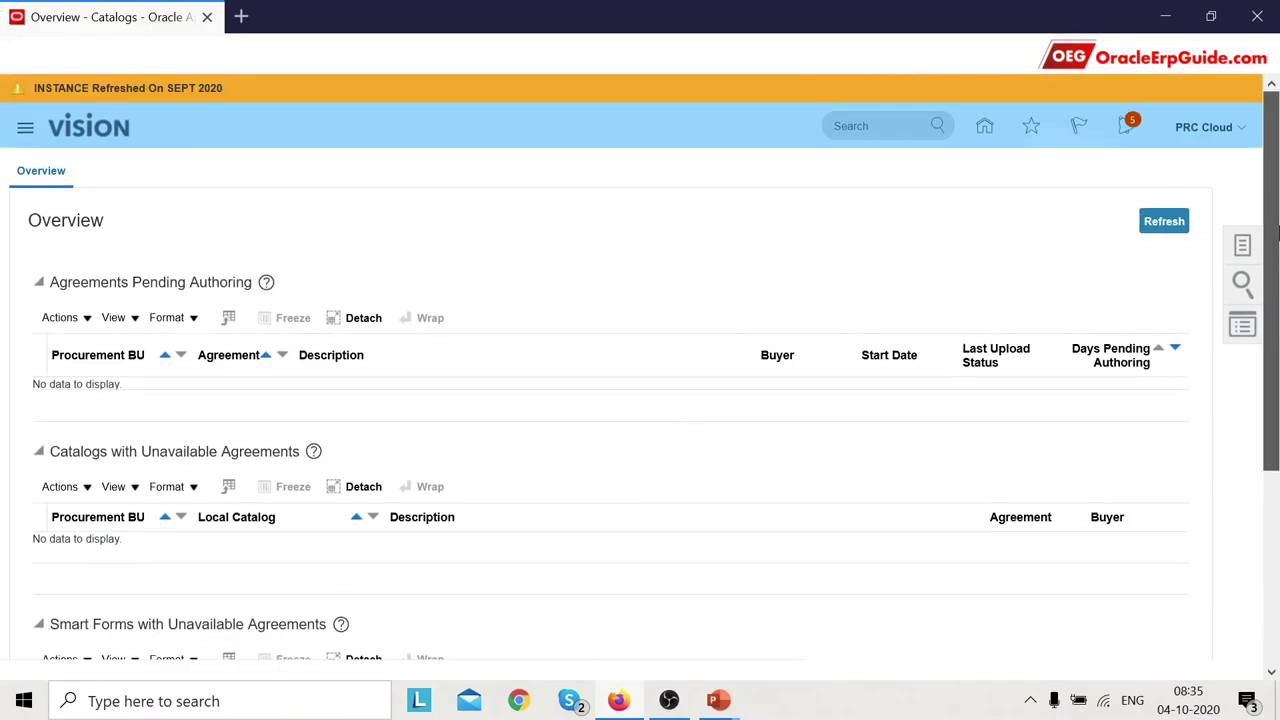
click(1243, 242)
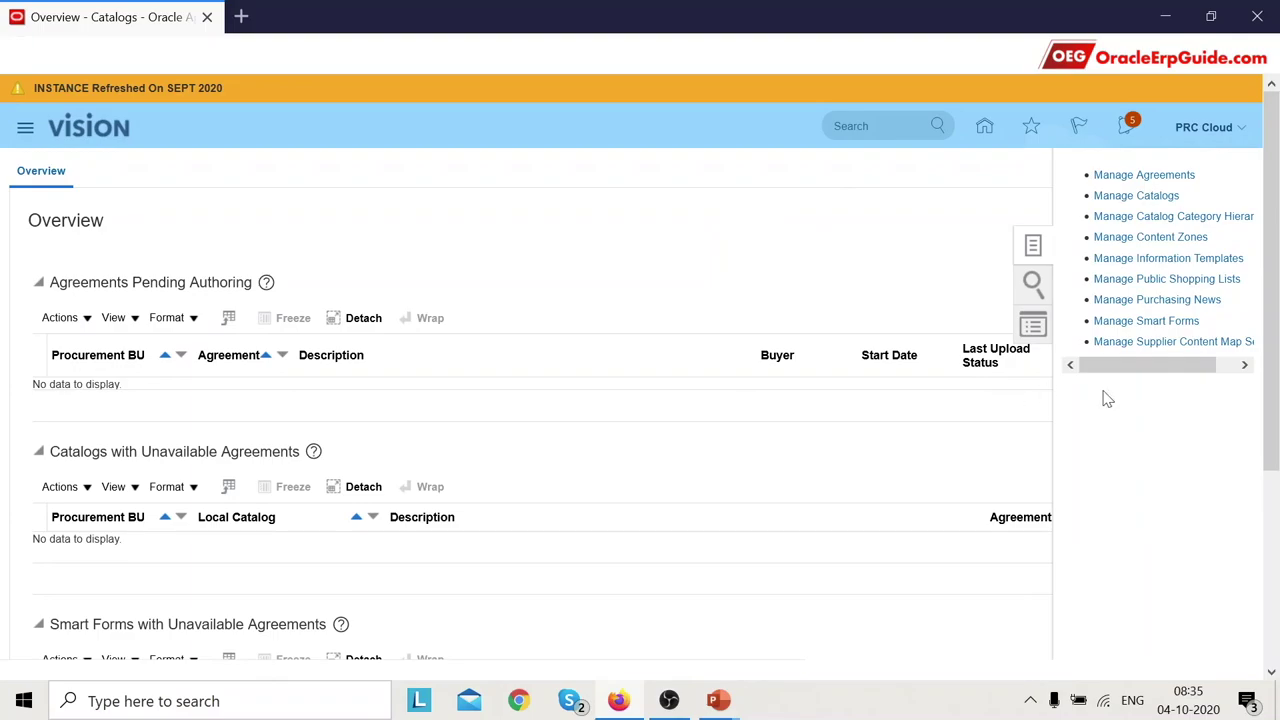
click(1118, 240)
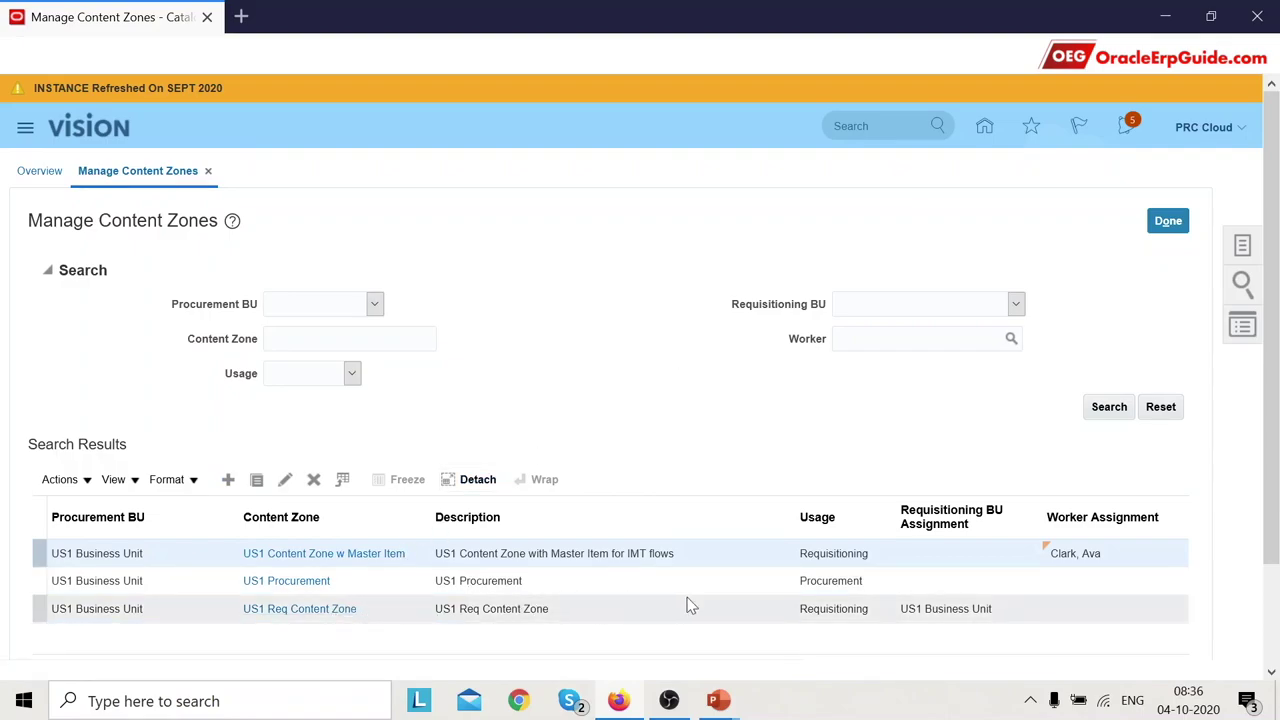
Open the US1 Req Content Zone and view the catalogs available for adding, without adding any
click(310, 606)
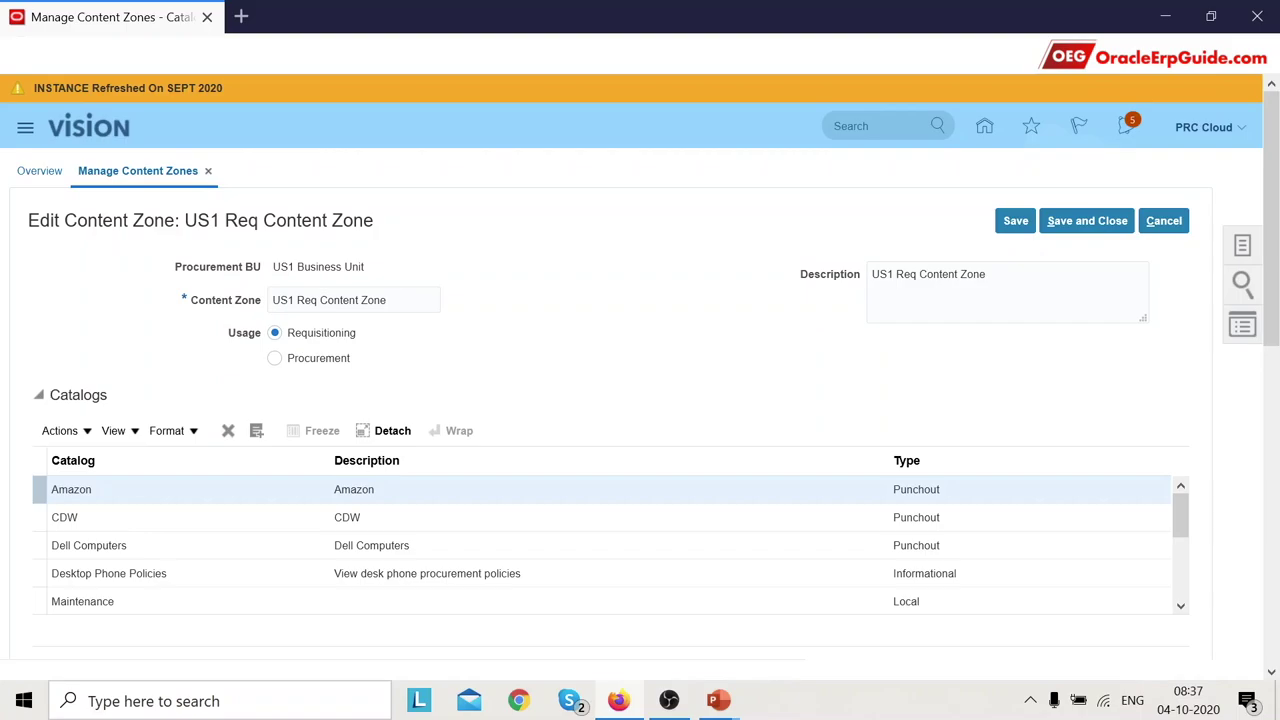
scroll(1277, 300, down, 1)
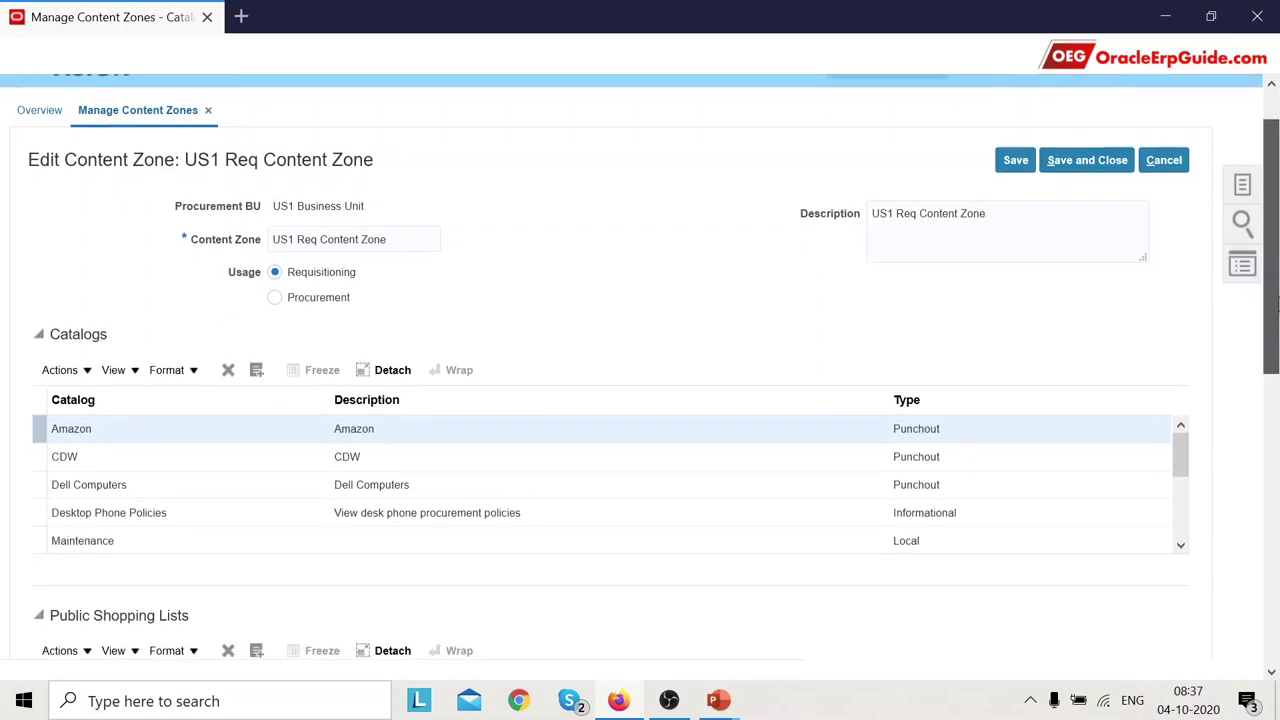
click(257, 372)
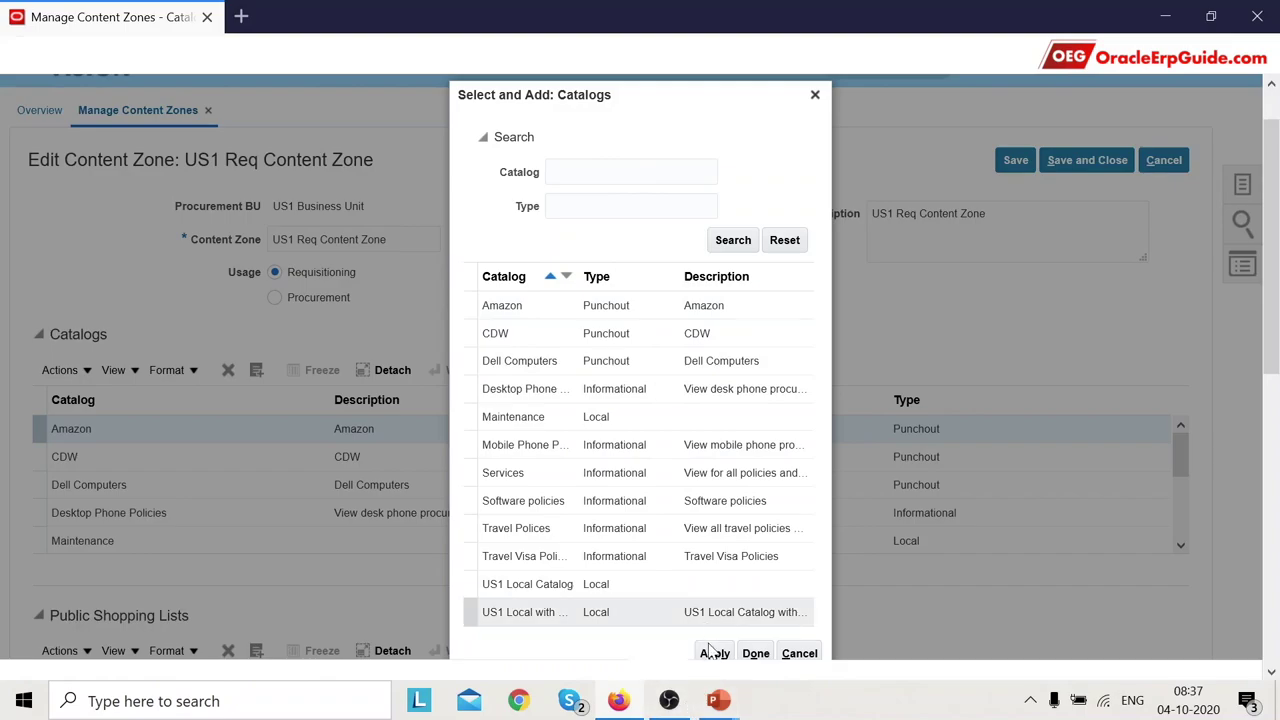
click(799, 653)
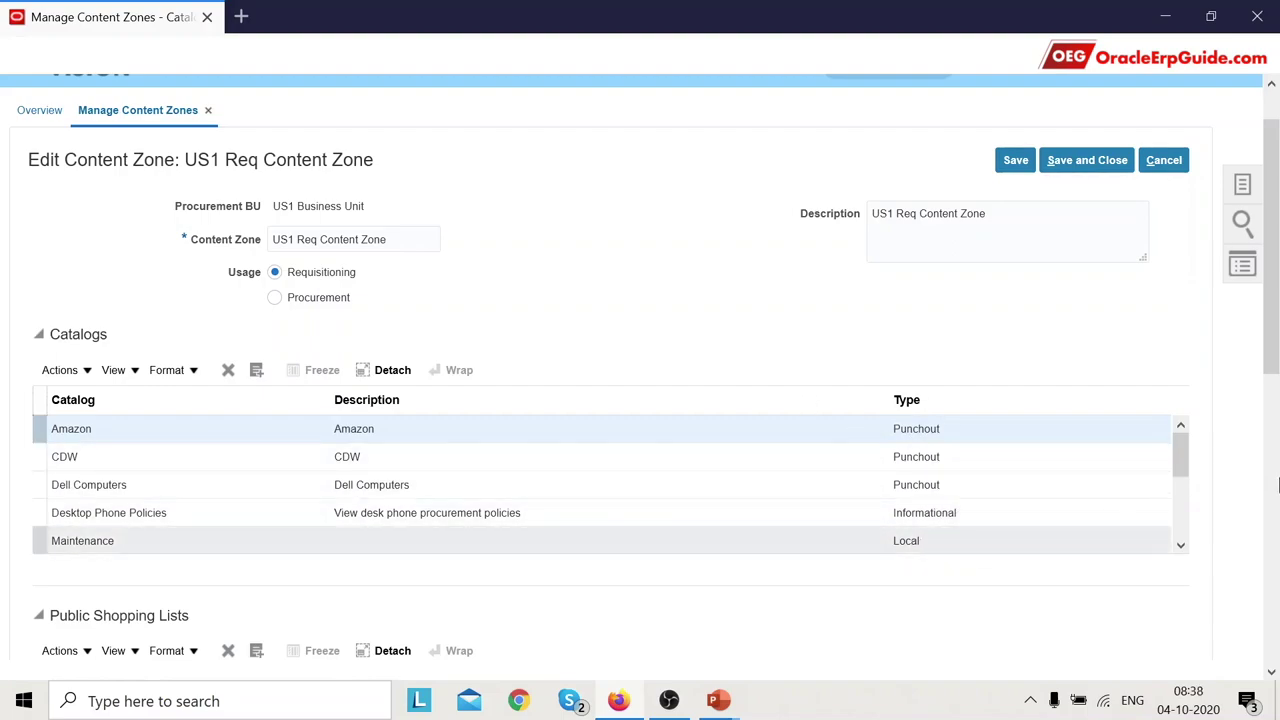
Examine the content zone's catalogs, public shopping lists, smart forms and security settings
scroll(1276, 344, down, 3)
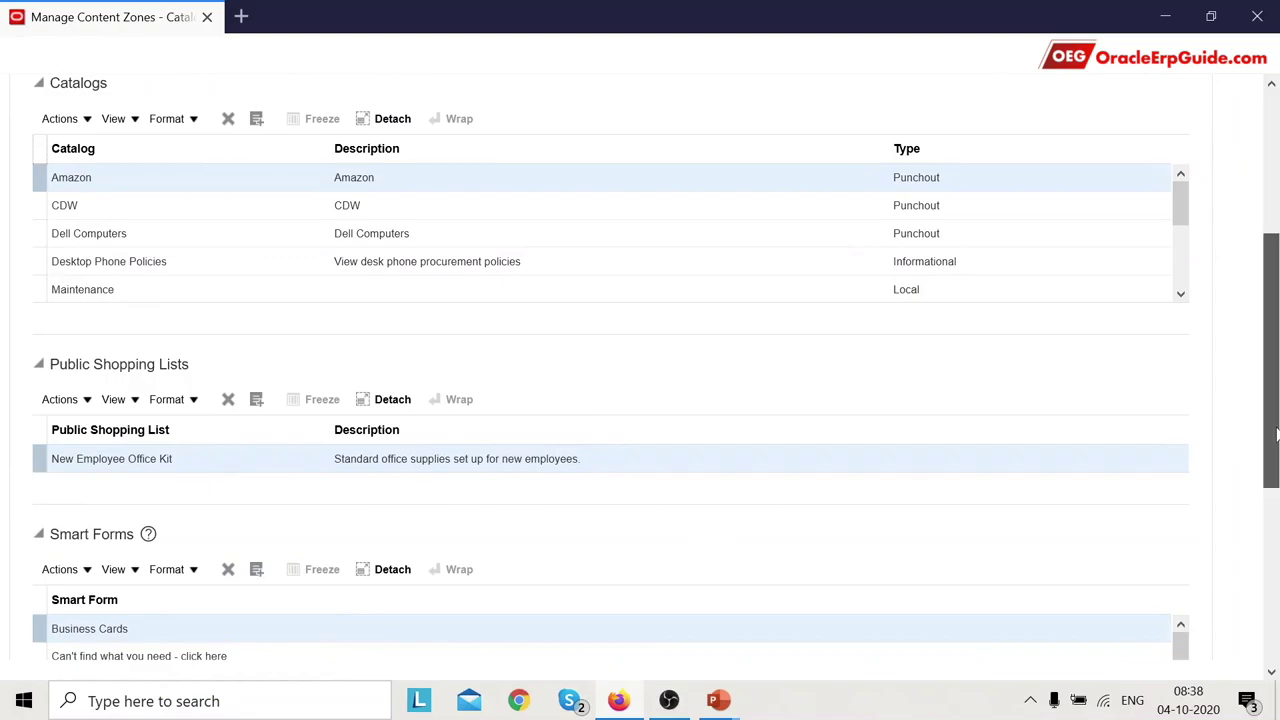
drag(1275, 434, 1276, 503)
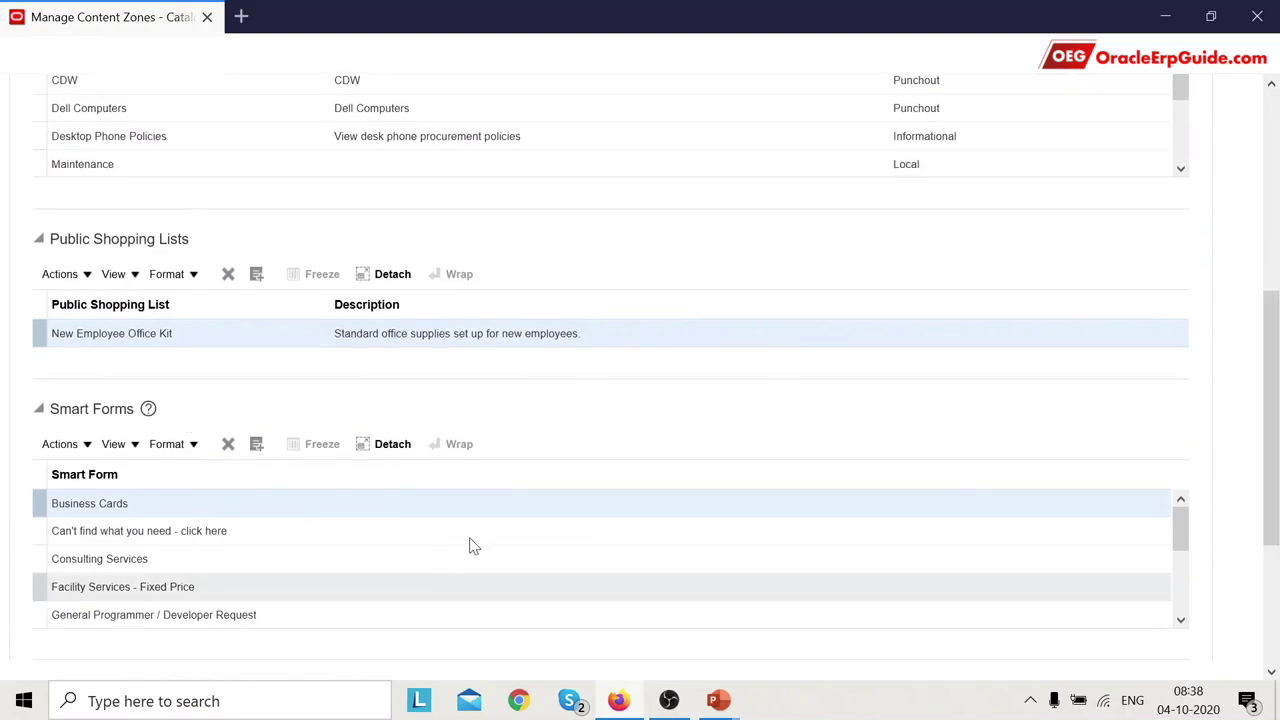
drag(1271, 397, 1277, 535)
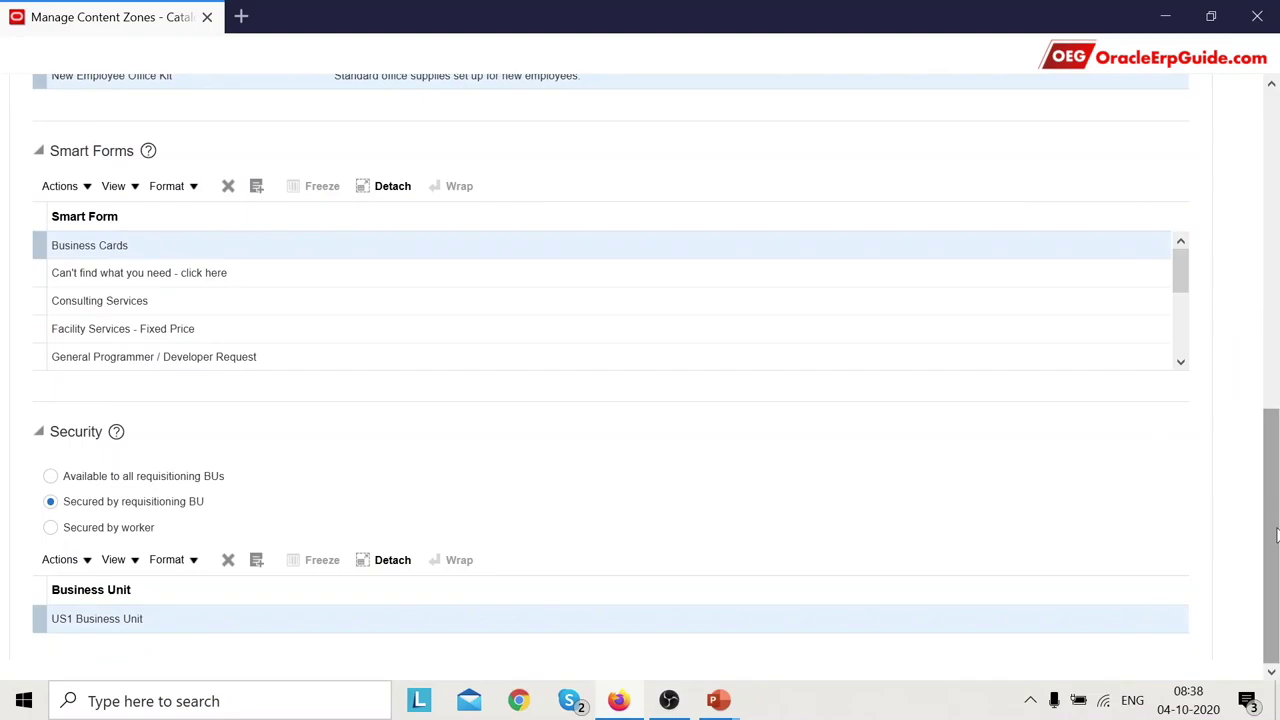
drag(1276, 535, 1277, 344)
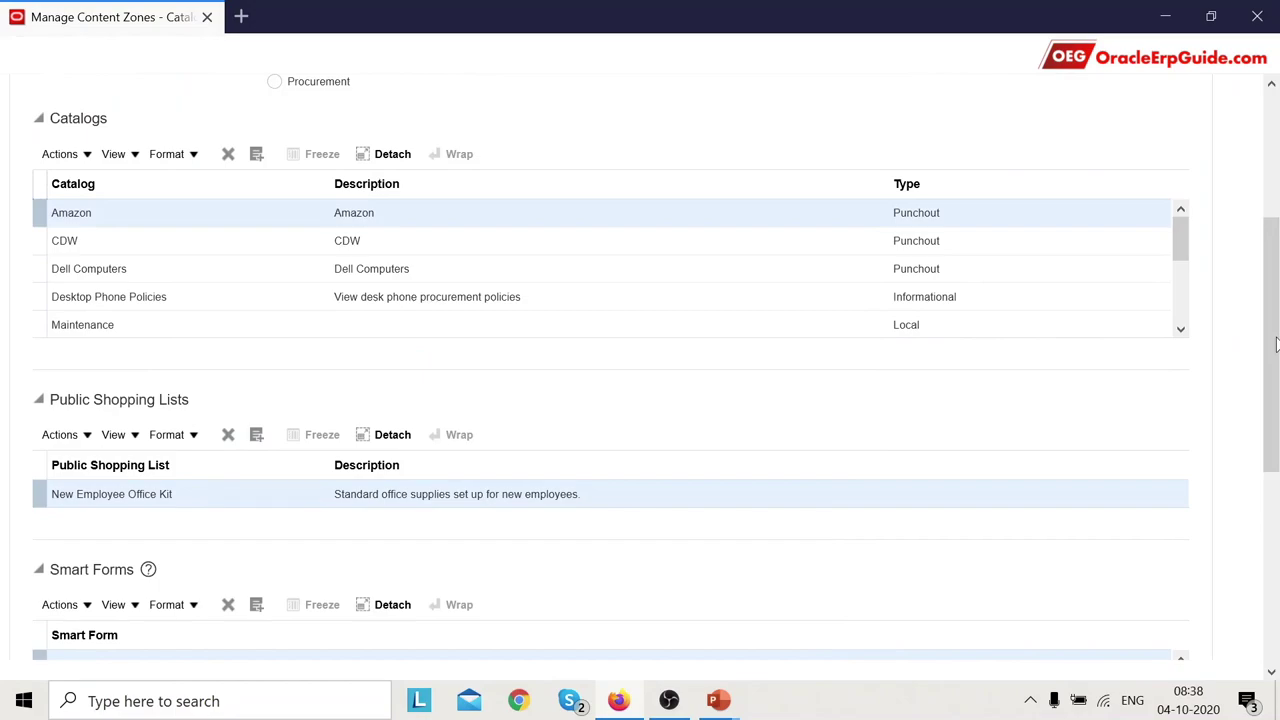
drag(1276, 344, 1276, 342)
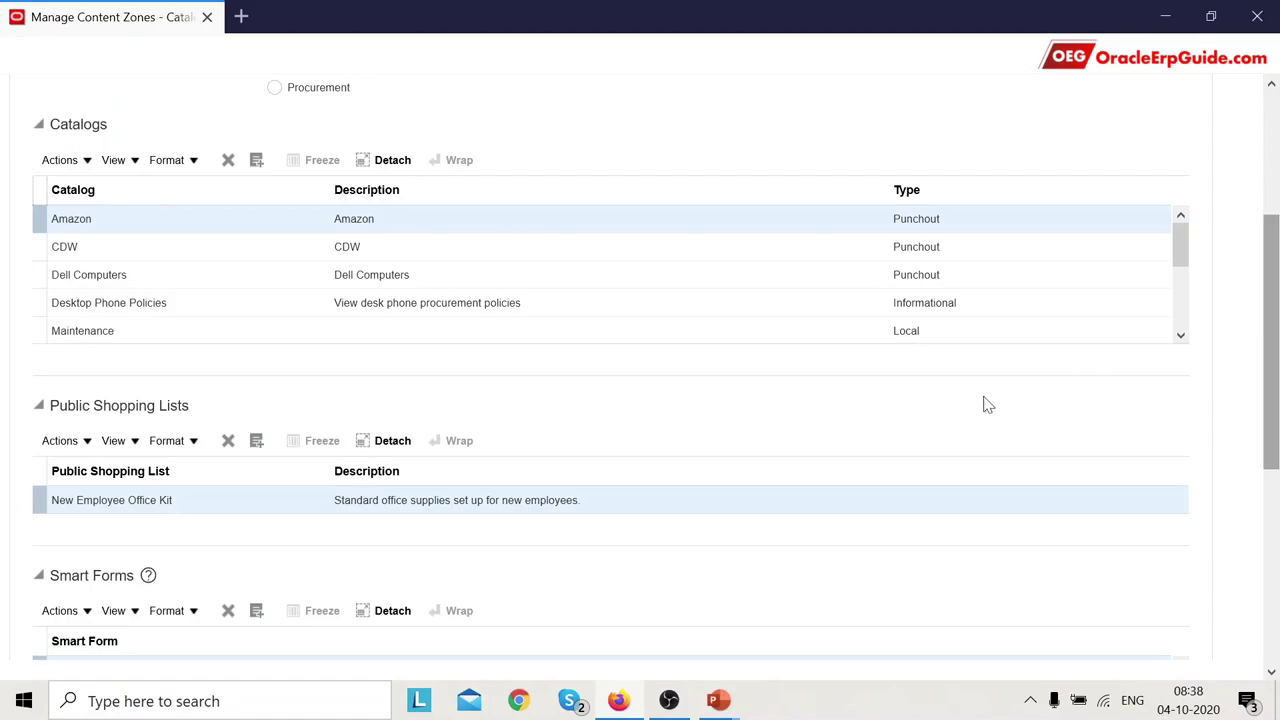
drag(1276, 305, 1276, 535)
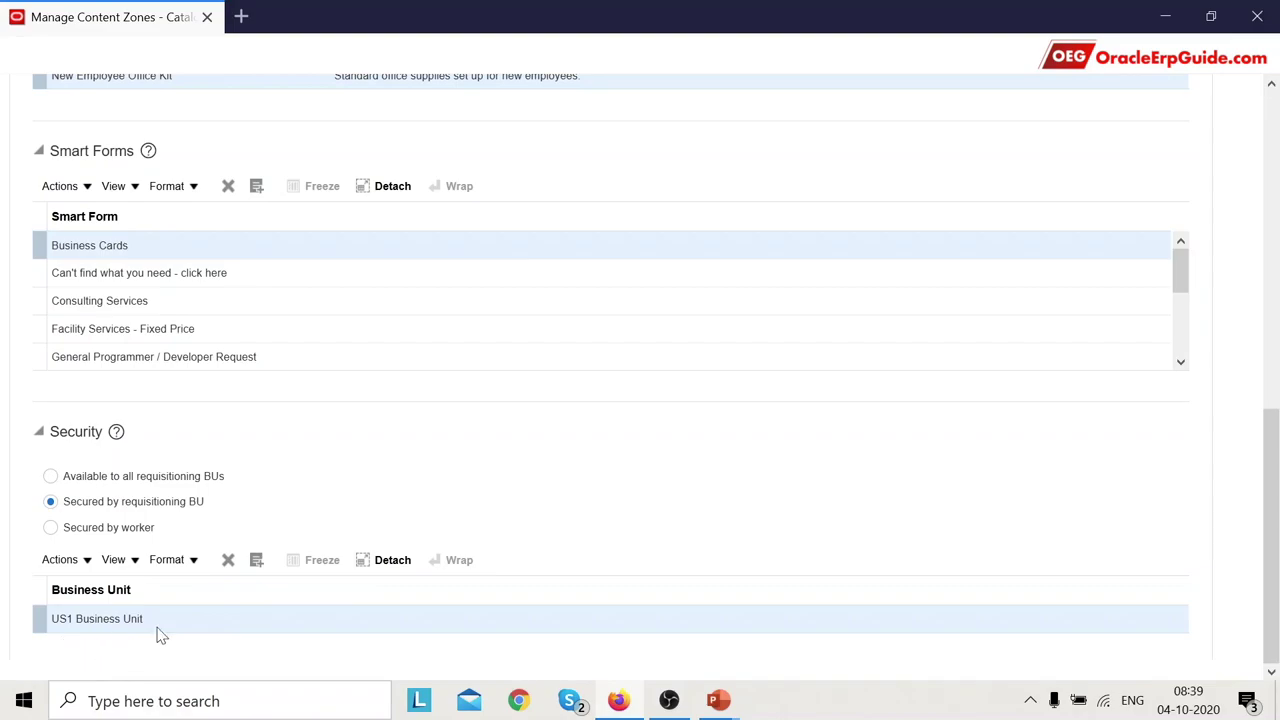
View the requisitioning BUs available for securing the content zone, and leave the zone without saving changes
click(256, 561)
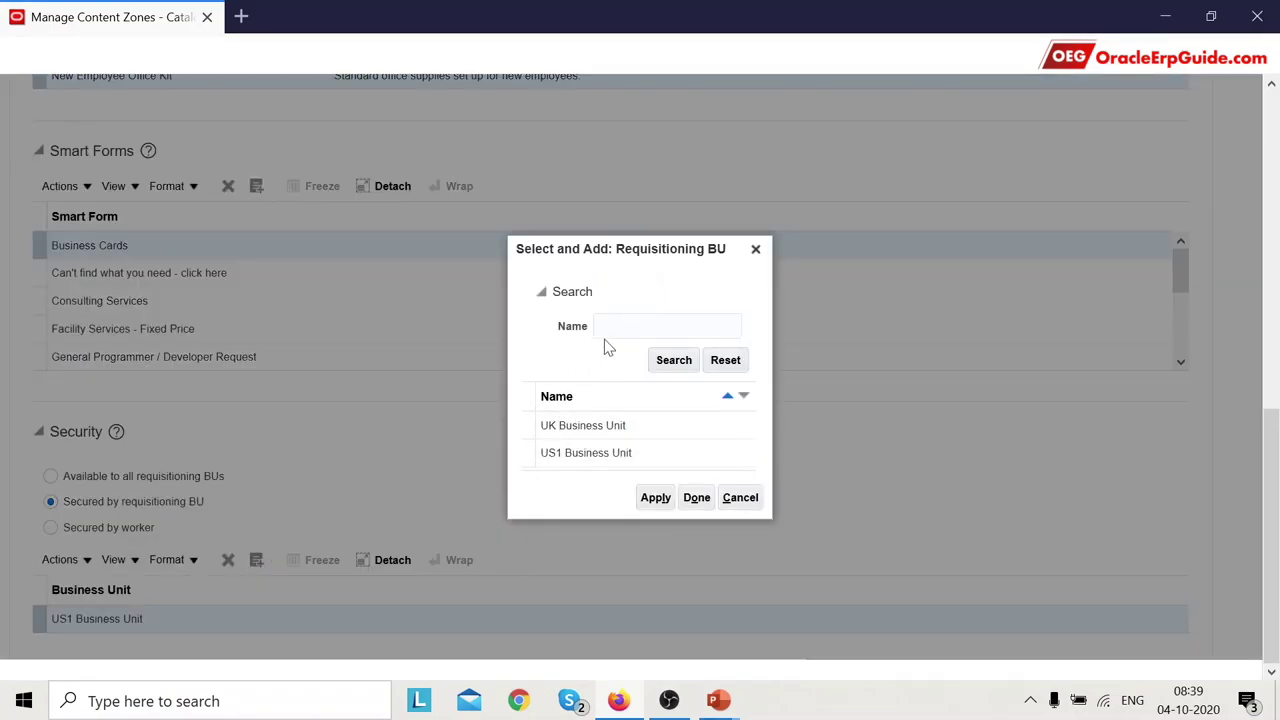
click(664, 503)
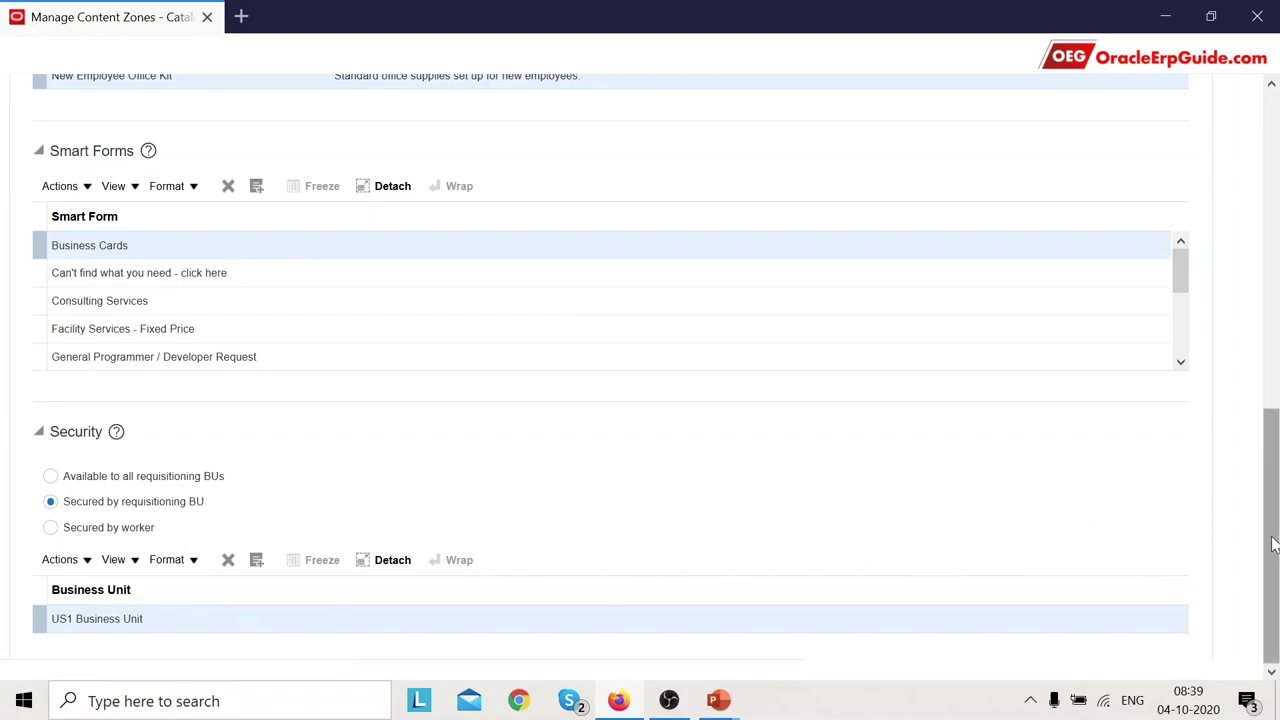
drag(1273, 543, 1275, 236)
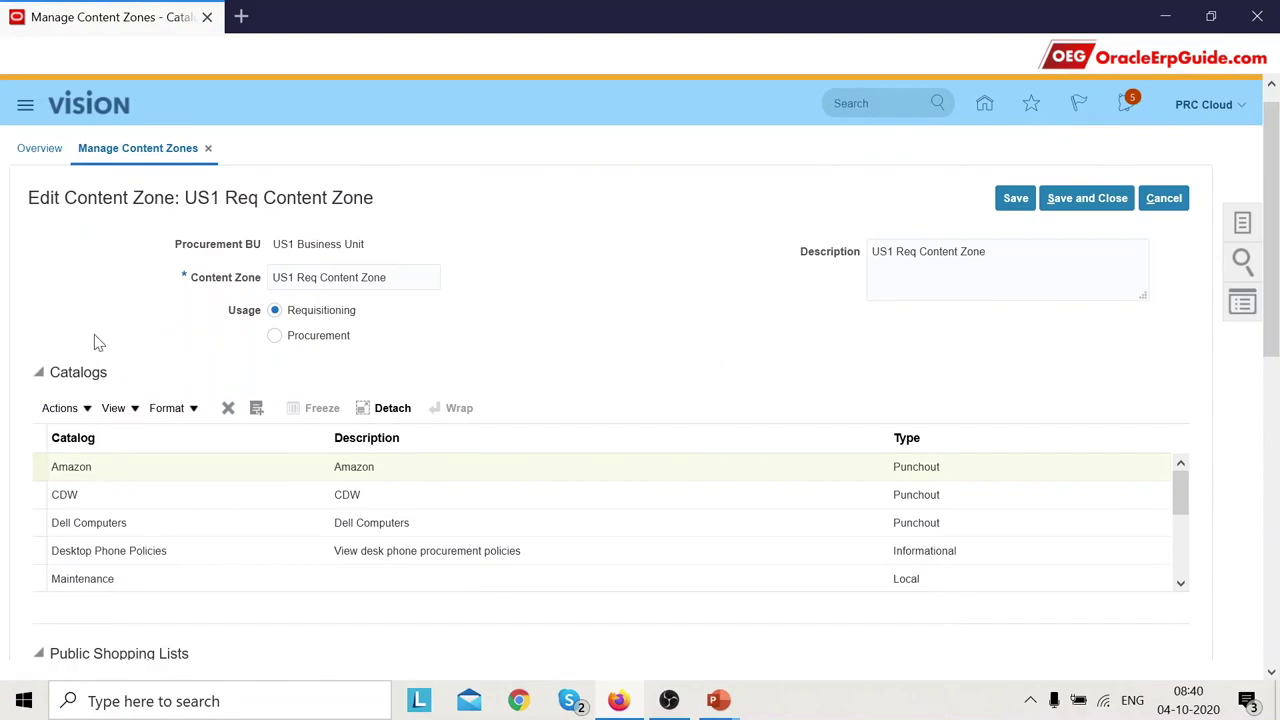
click(1178, 204)
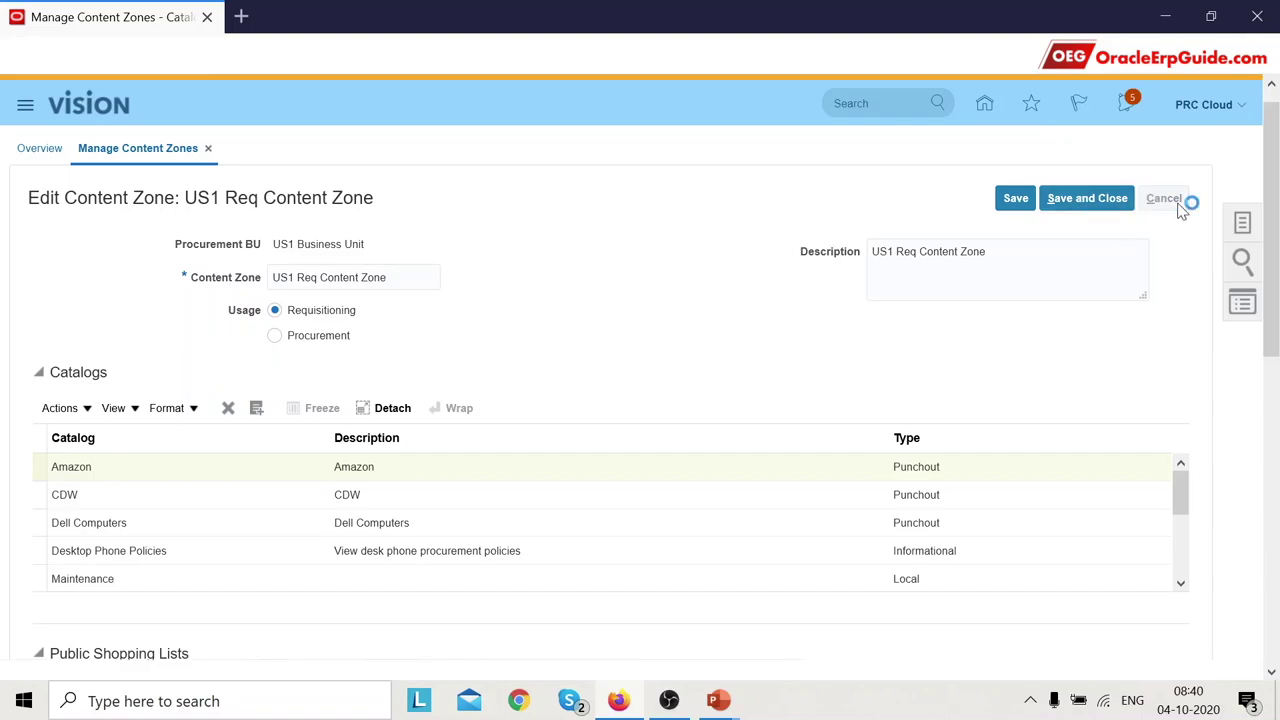
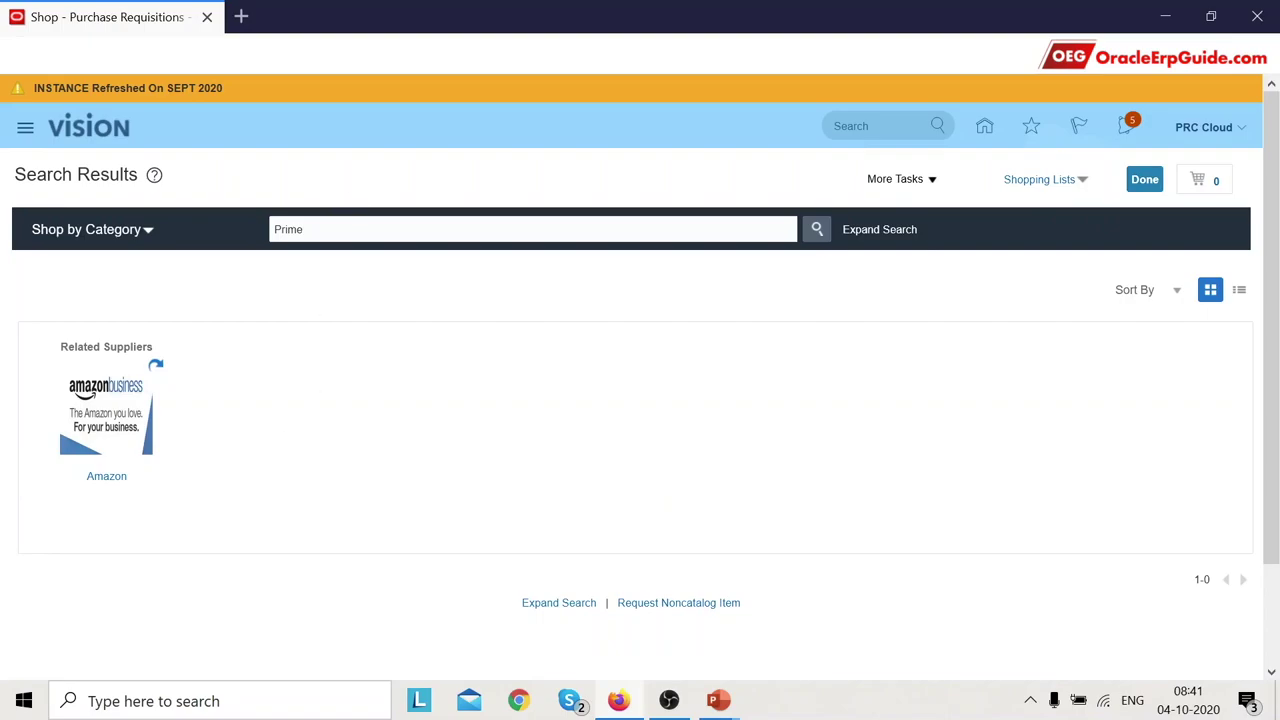
Search the requisition shopping page for "Alexa"
key(ctrl+a)
key(BackSpace)
text(Alexa)
click(818, 234)
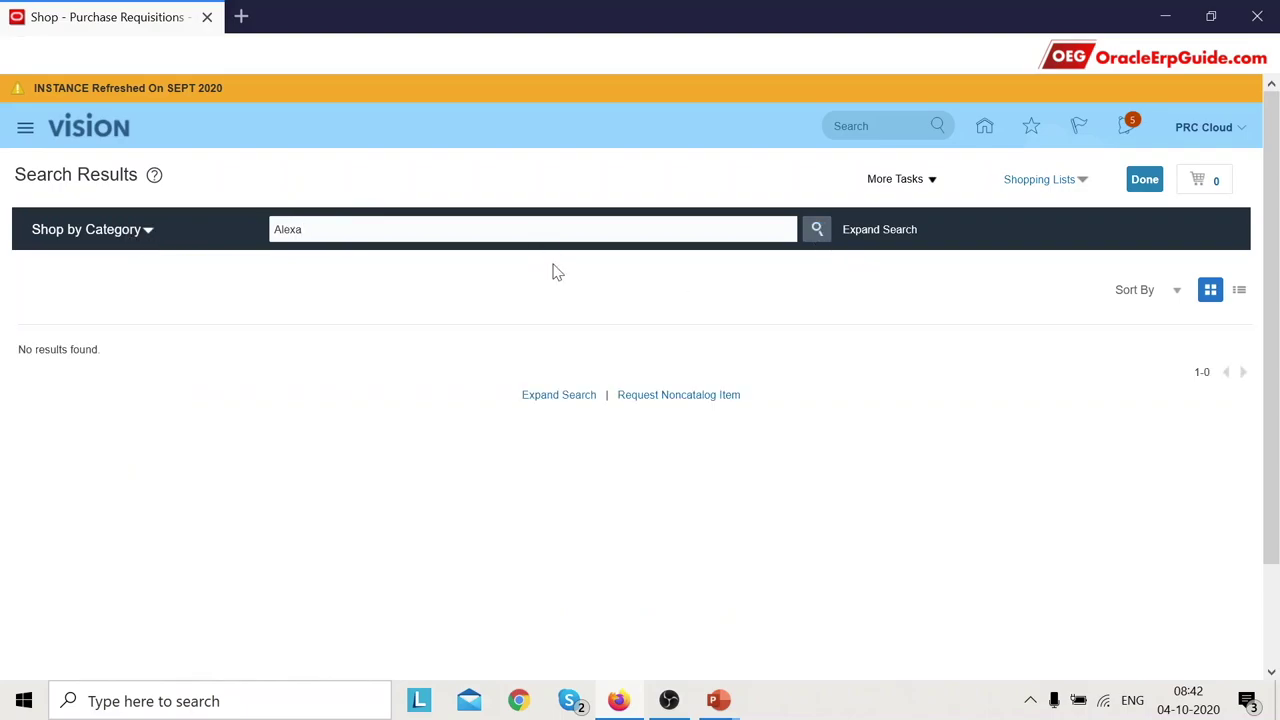
Search the requisition shopping page for "Amazon" to look up the punchout catalog
click(463, 229)
key(ctrl+a)
key(BackSpace)
text(Amazon)
click(816, 230)
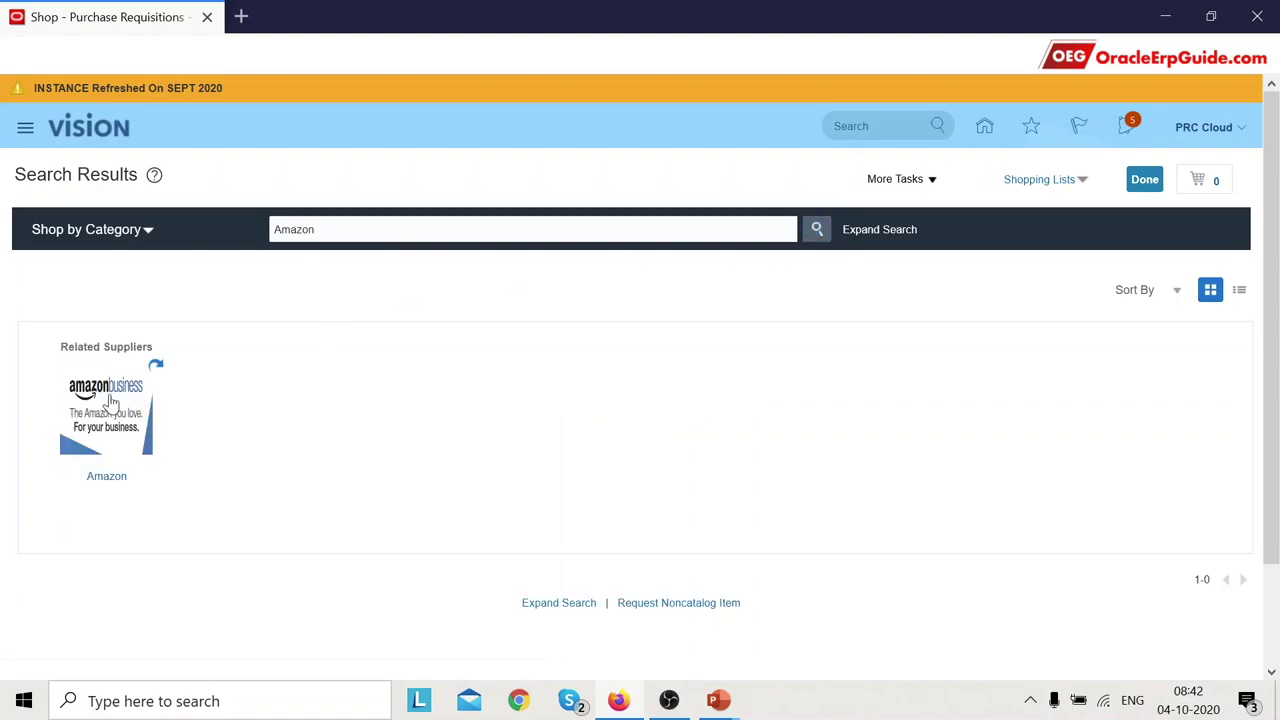
Punch out to the Amazon supplier catalog and open the 24-pad Post-it Super Sticky Notes in the Rio de Janeiro Collection
click(110, 477)
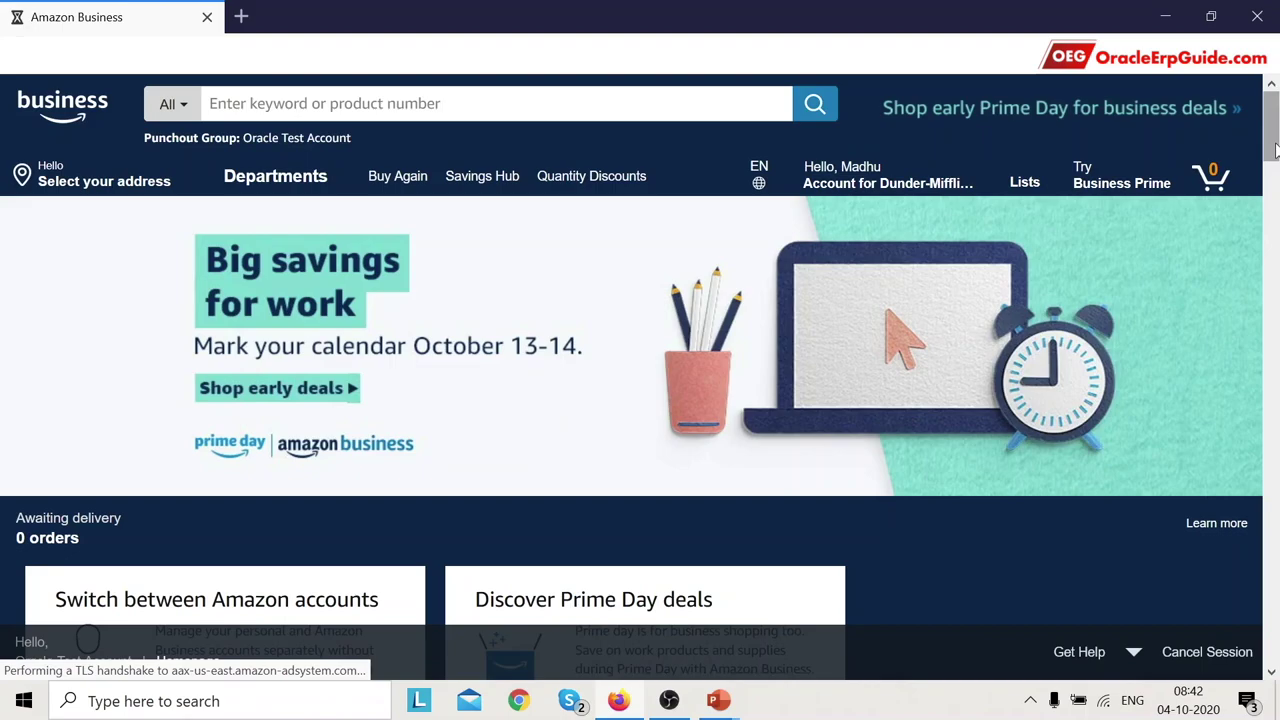
drag(1276, 150, 1274, 232)
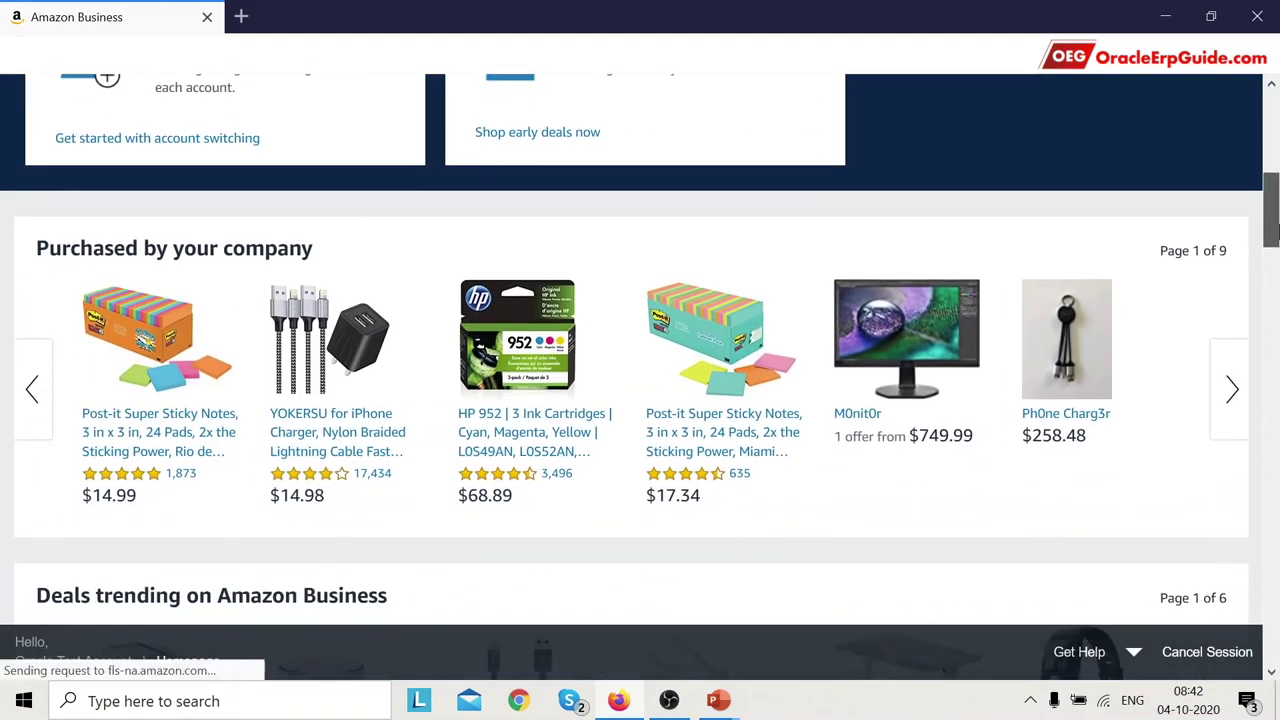
click(180, 460)
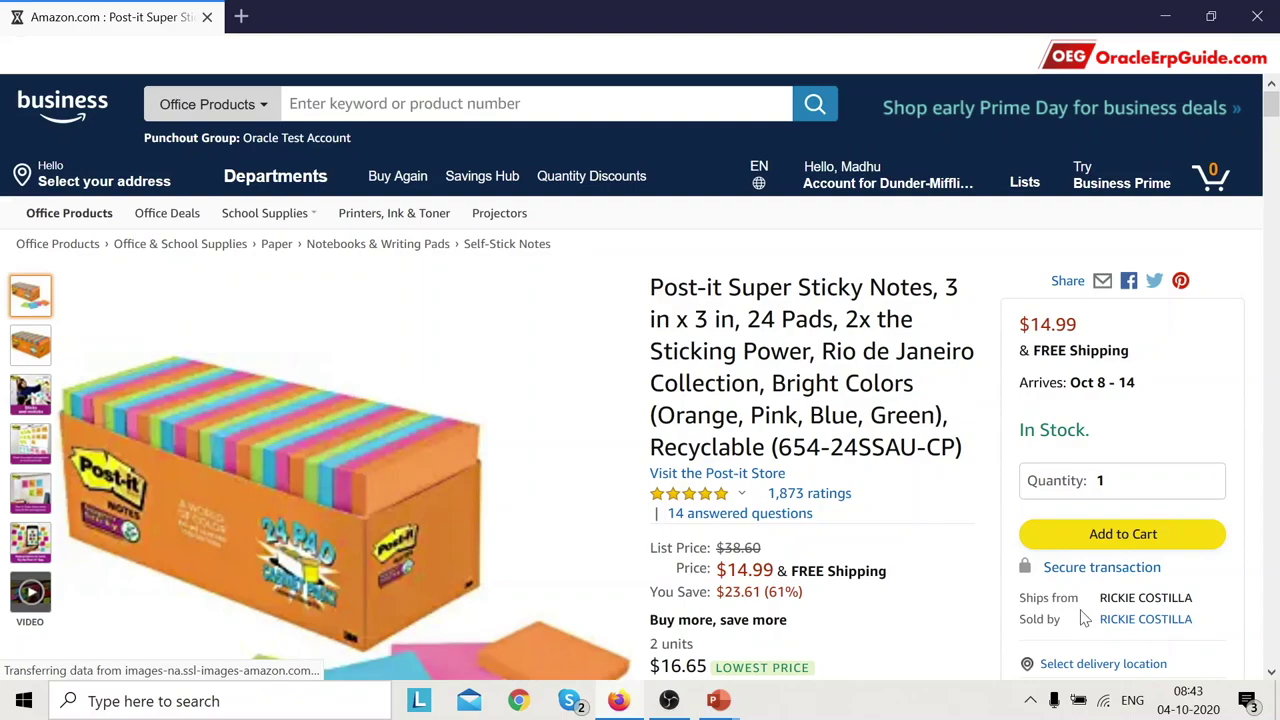
Add one pack of the Post-it Super Sticky Notes to the cart and submit the item for approval to return it to the requisition
right_click(1110, 540)
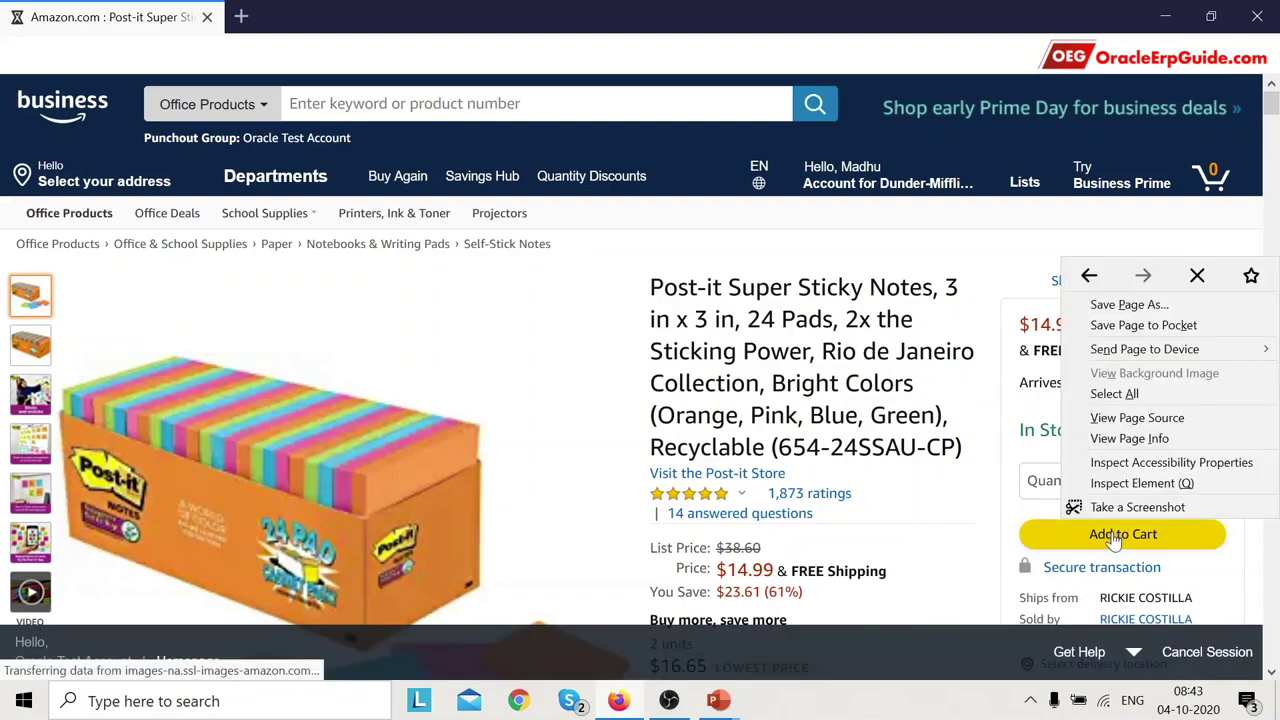
click(994, 537)
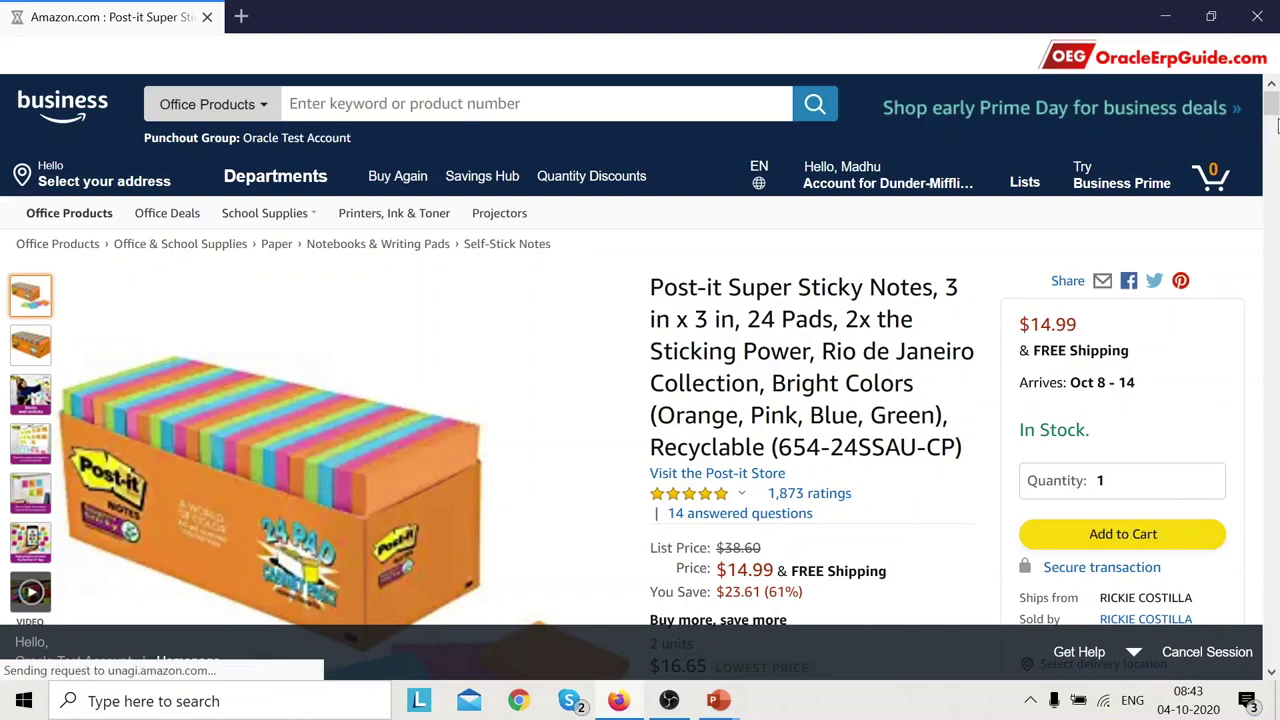
click(1127, 545)
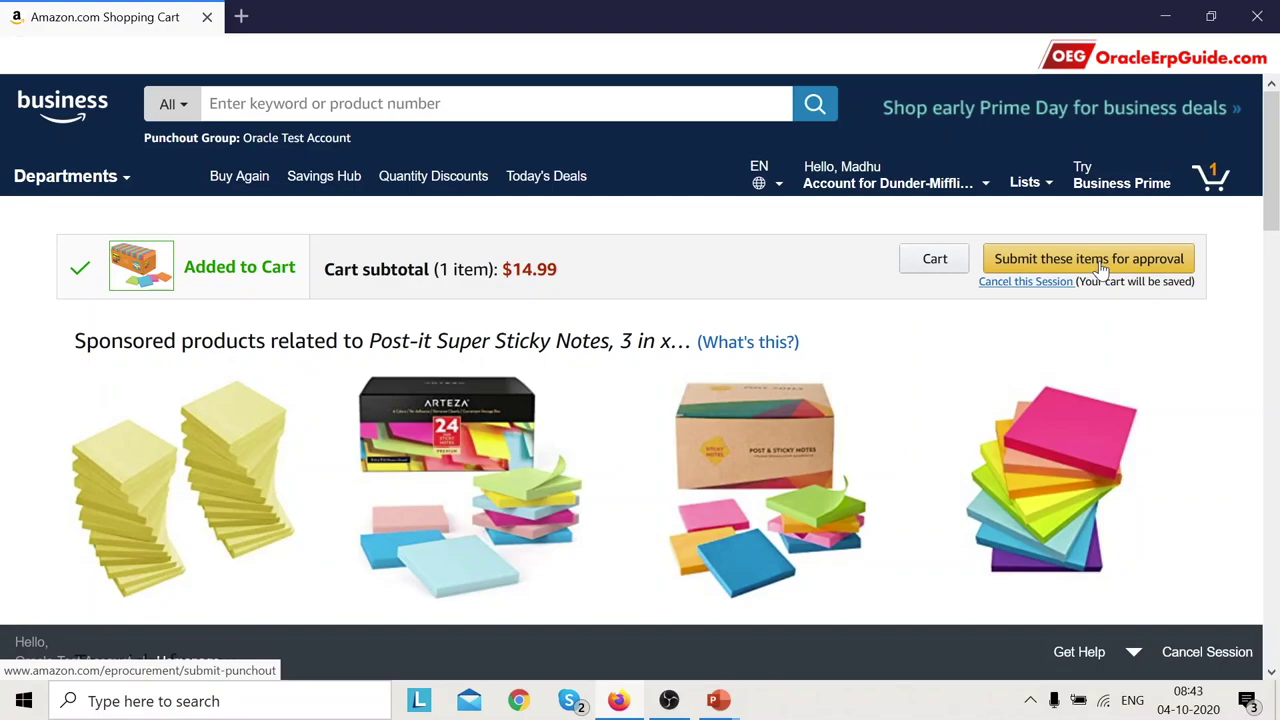
click(1101, 268)
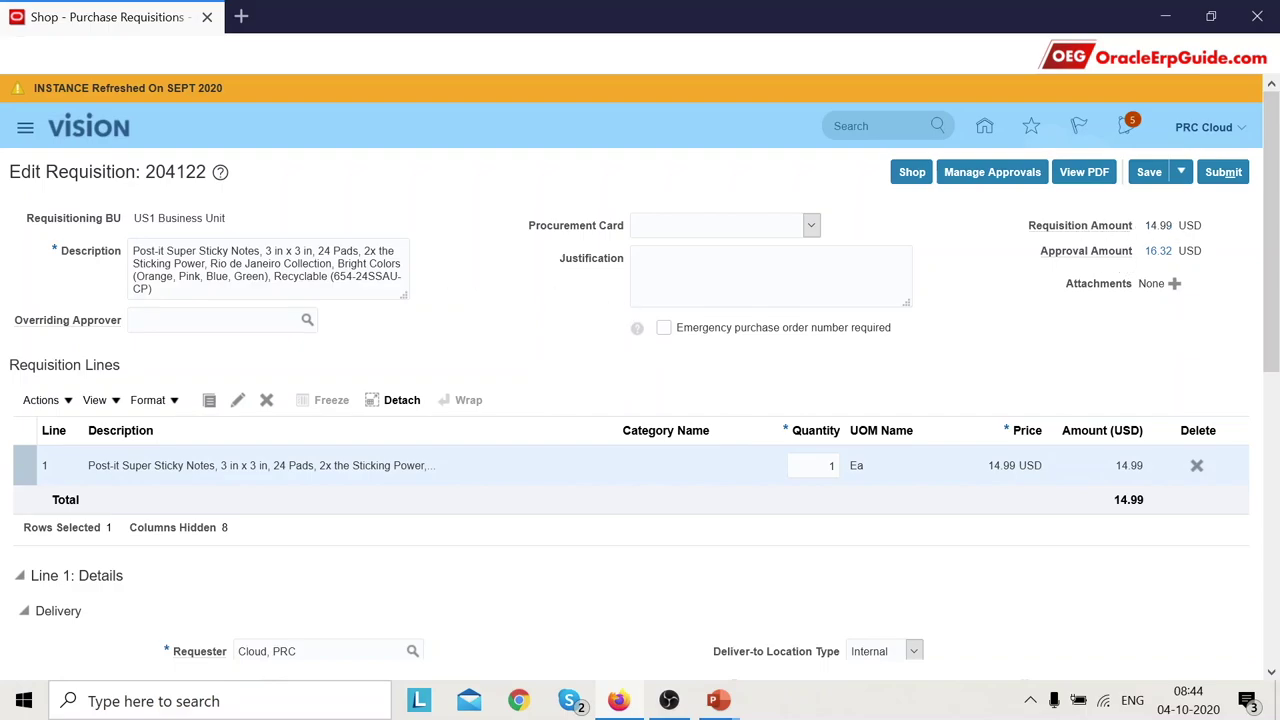
Examine the requisition's approval amount, line, delivery and billing details, supplier notes, attachments and source agreement
click(1157, 254)
mouse_move(637, 329)
drag(1276, 272, 1277, 355)
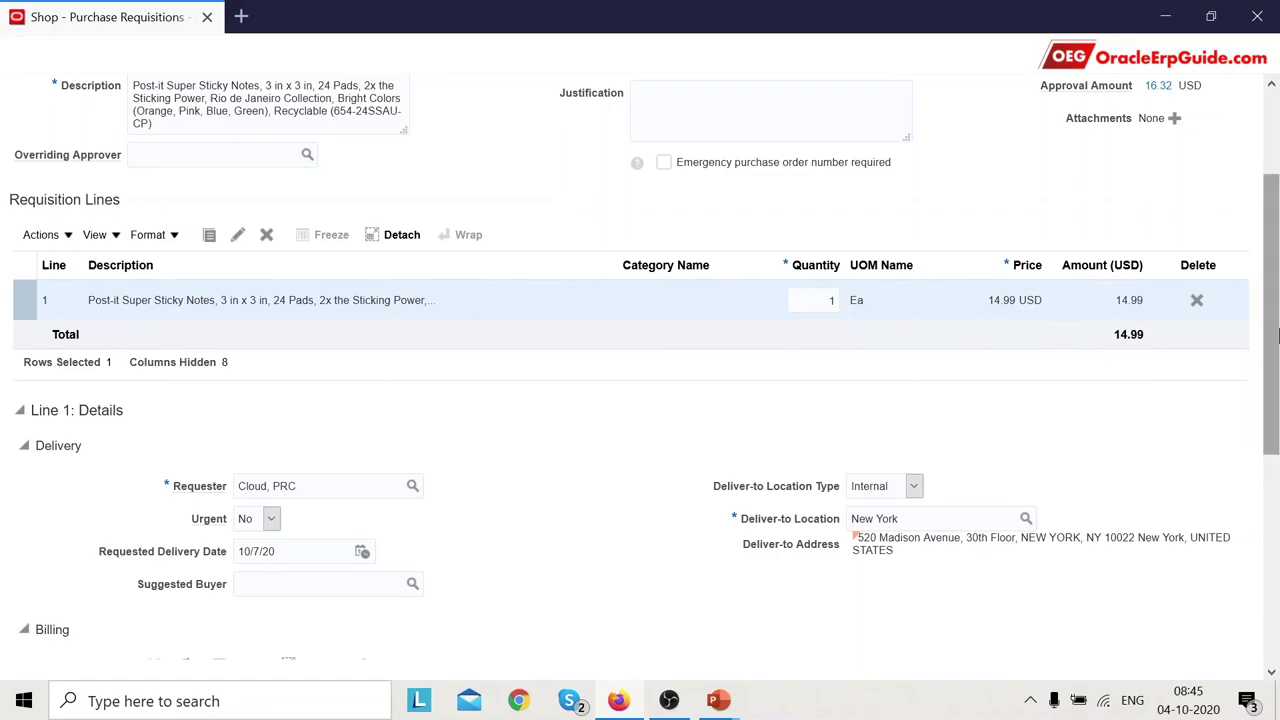
scroll(1277, 385, down, 1)
scroll(1277, 385, down, 1)
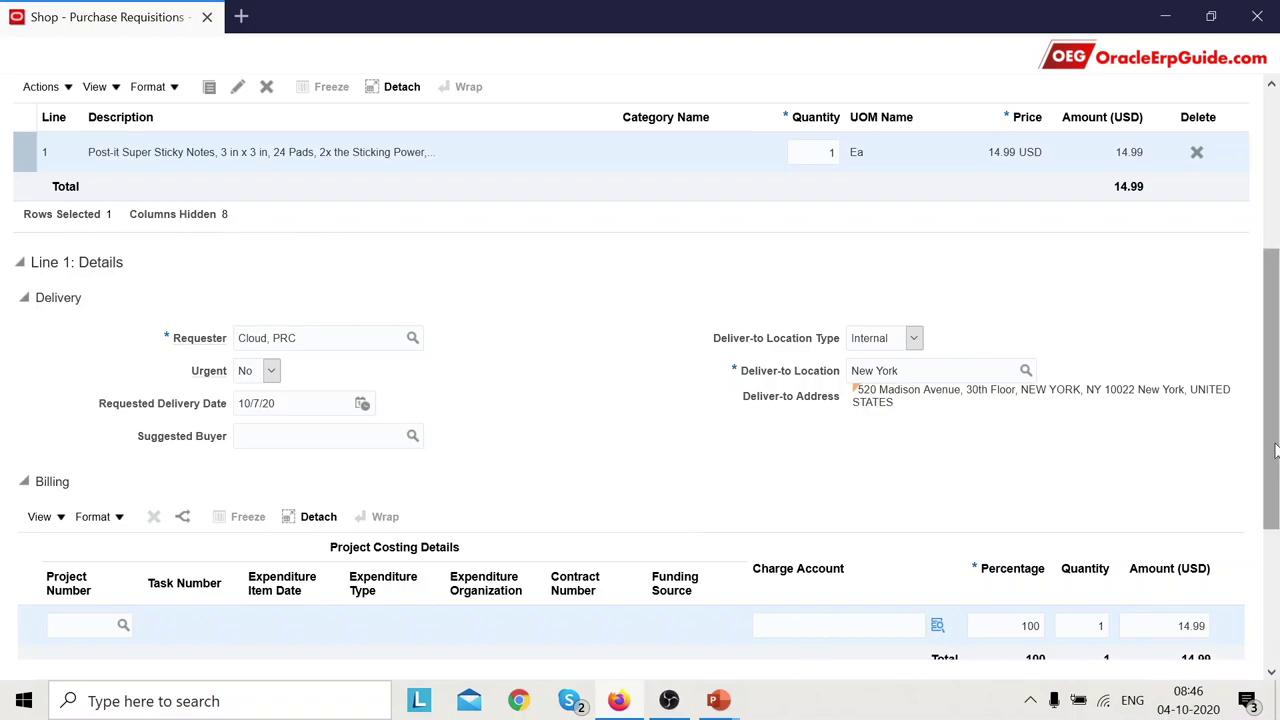
scroll(1274, 450, down, 1)
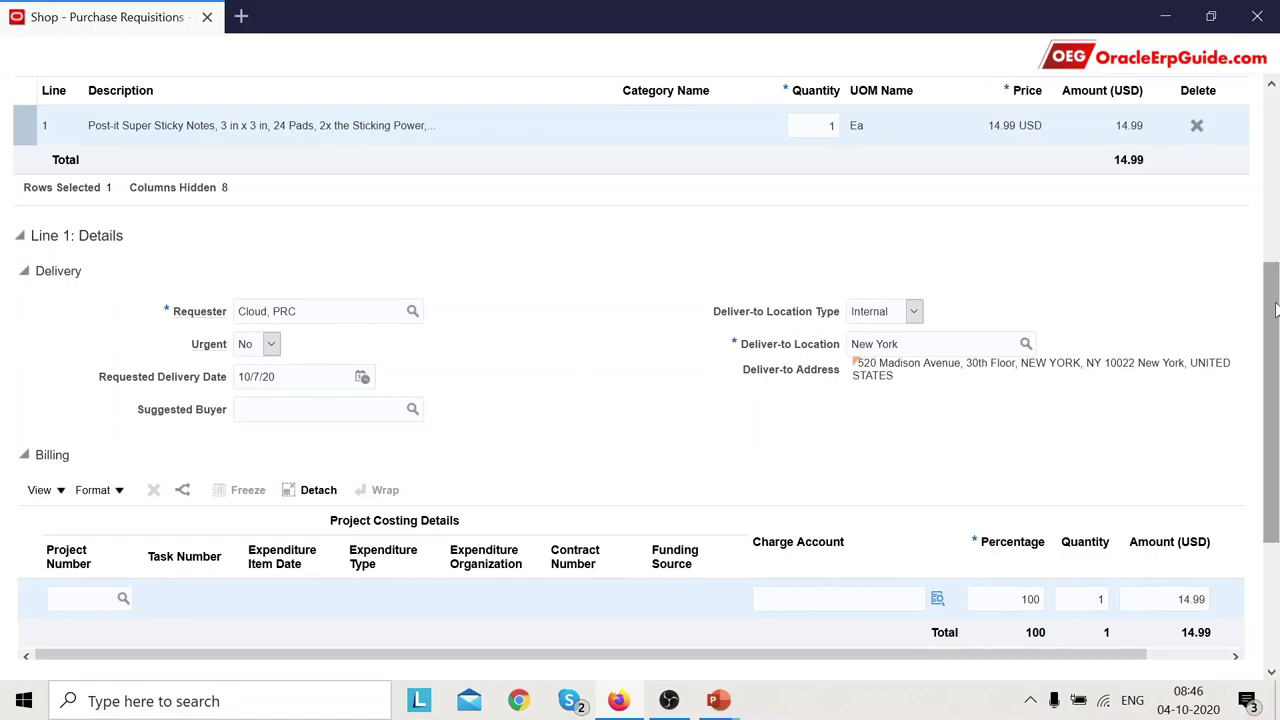
drag(1275, 311, 1275, 426)
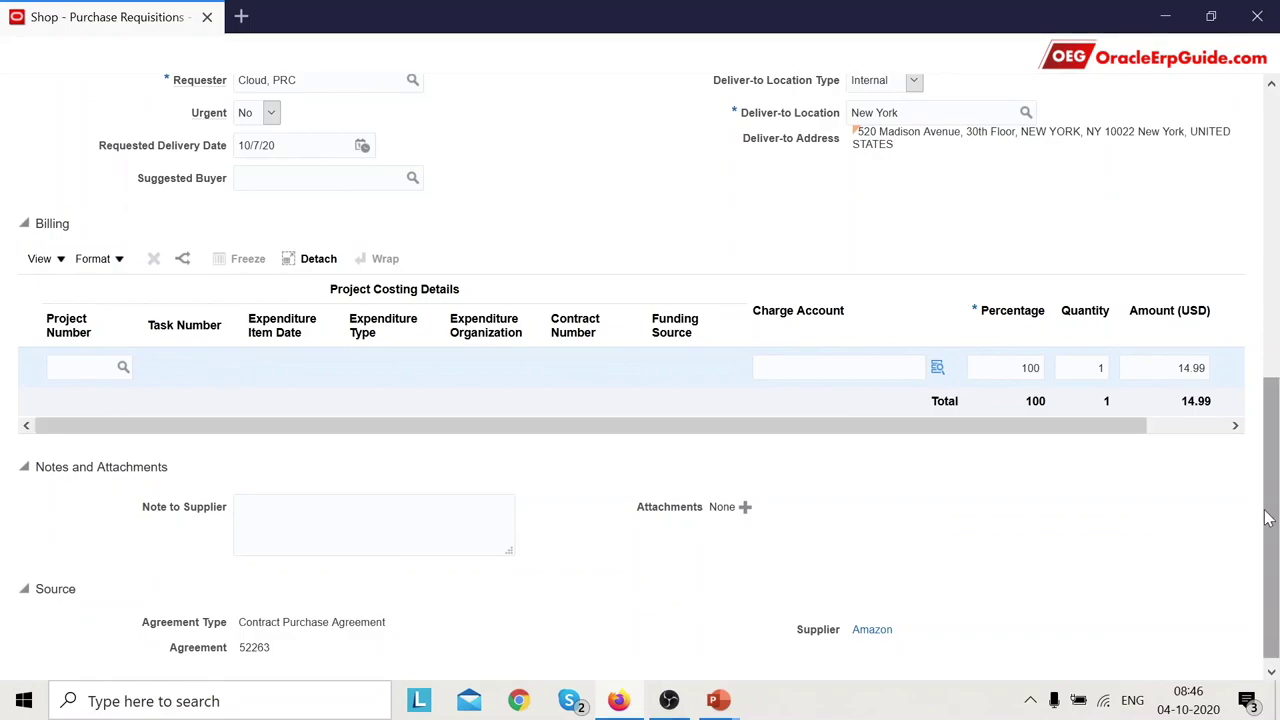
drag(1267, 517, 1270, 543)
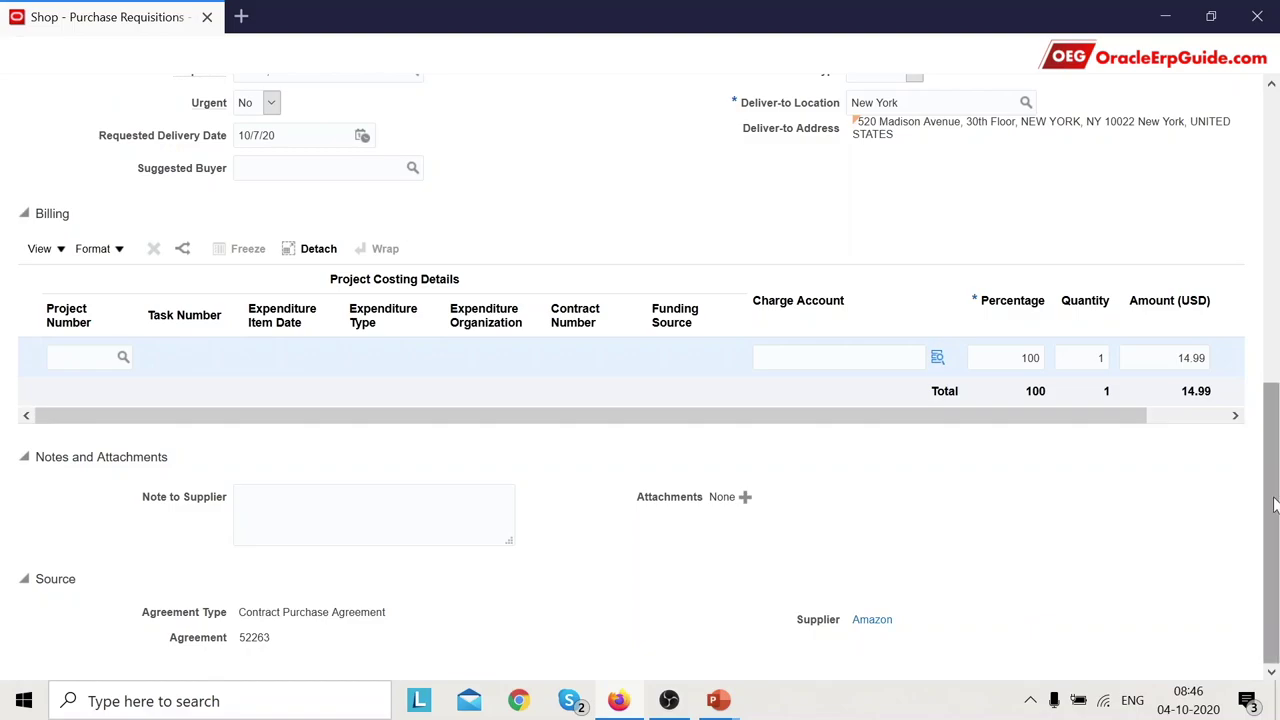
drag(1273, 505, 1275, 135)
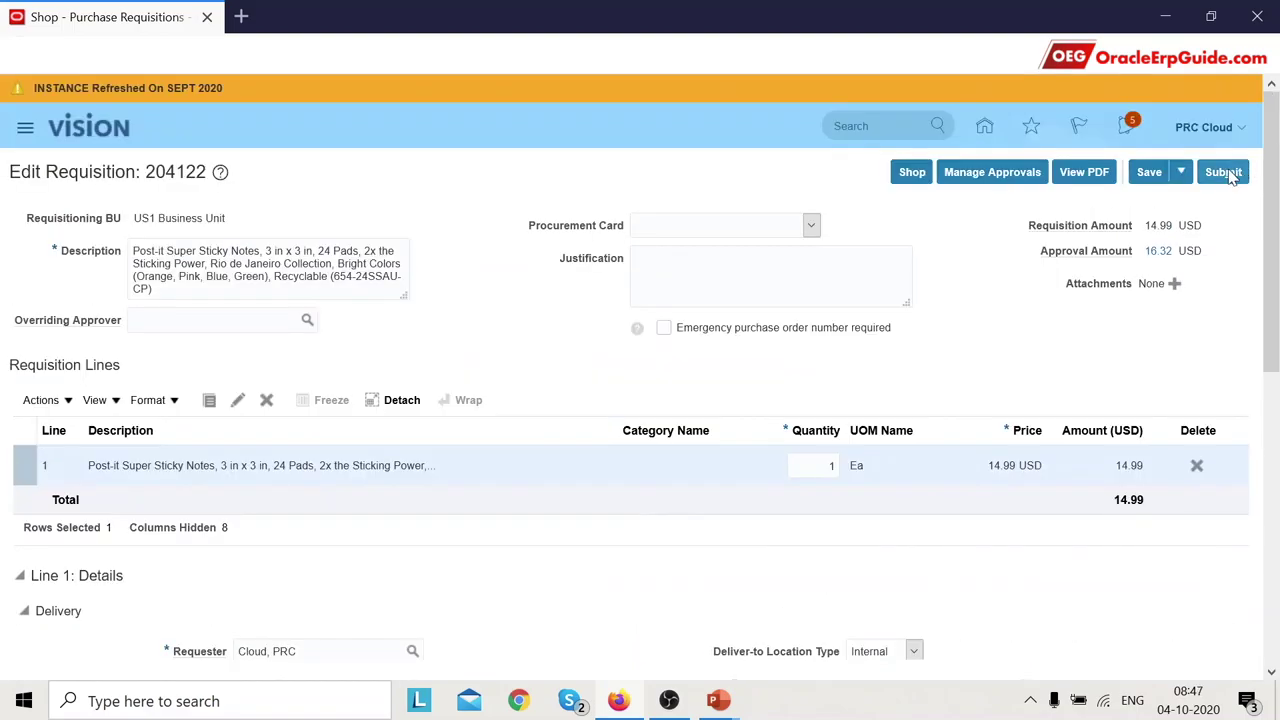